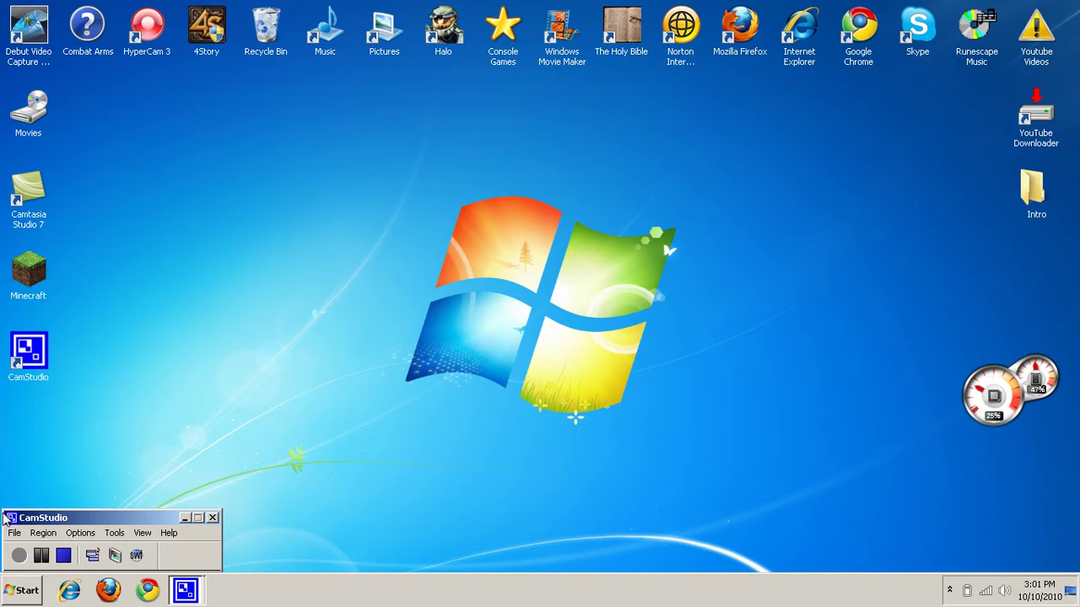
- Open Internet Explorer, go to Google and search for "painterly pack"
click(71, 593)
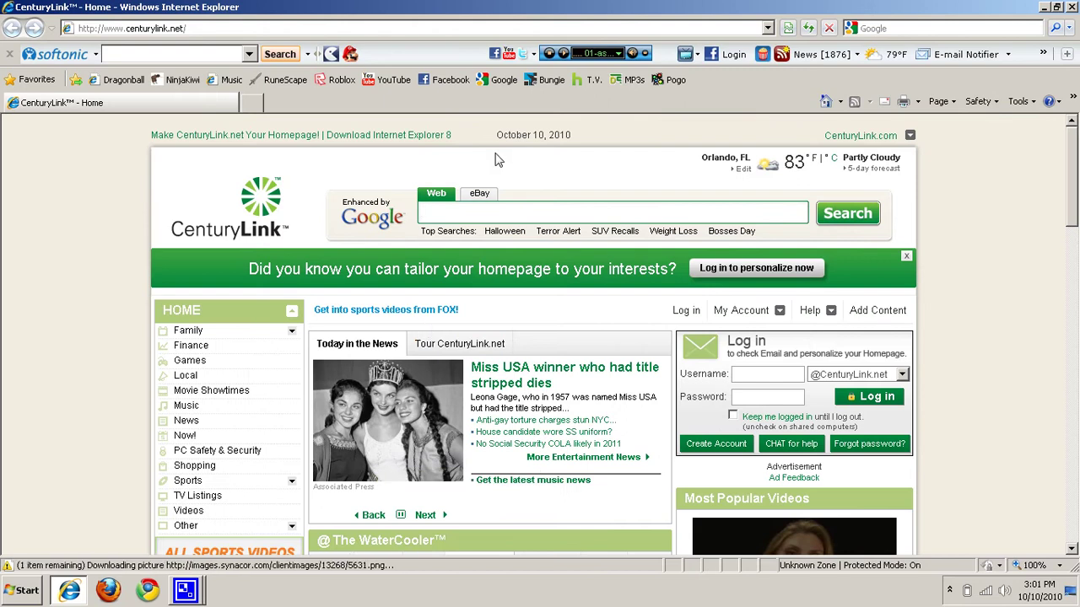
click(488, 80)
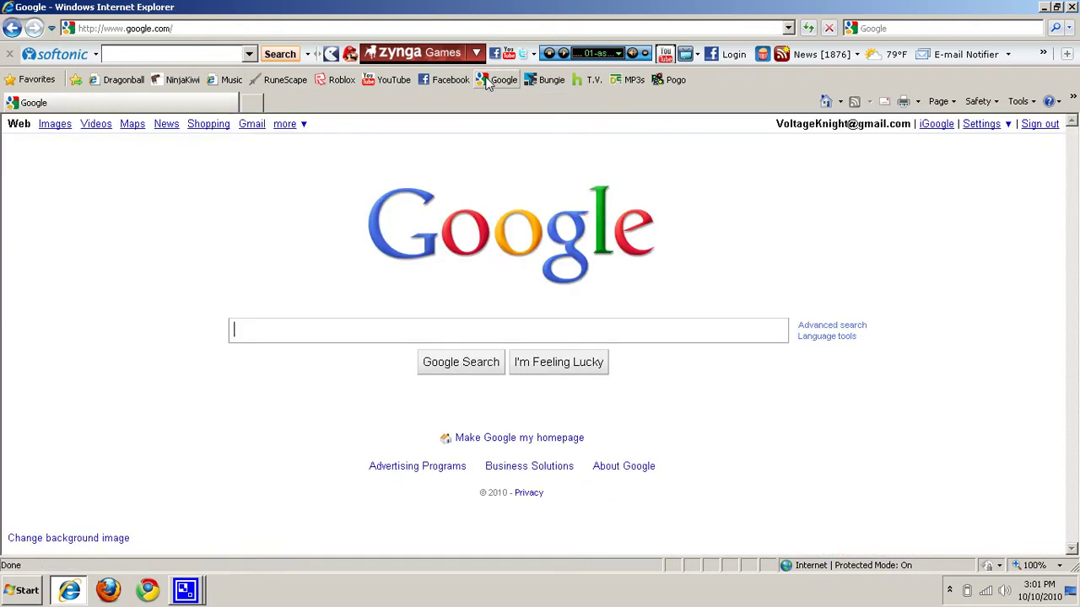
text(paon)
key(BackSpace)
key(BackSpace)
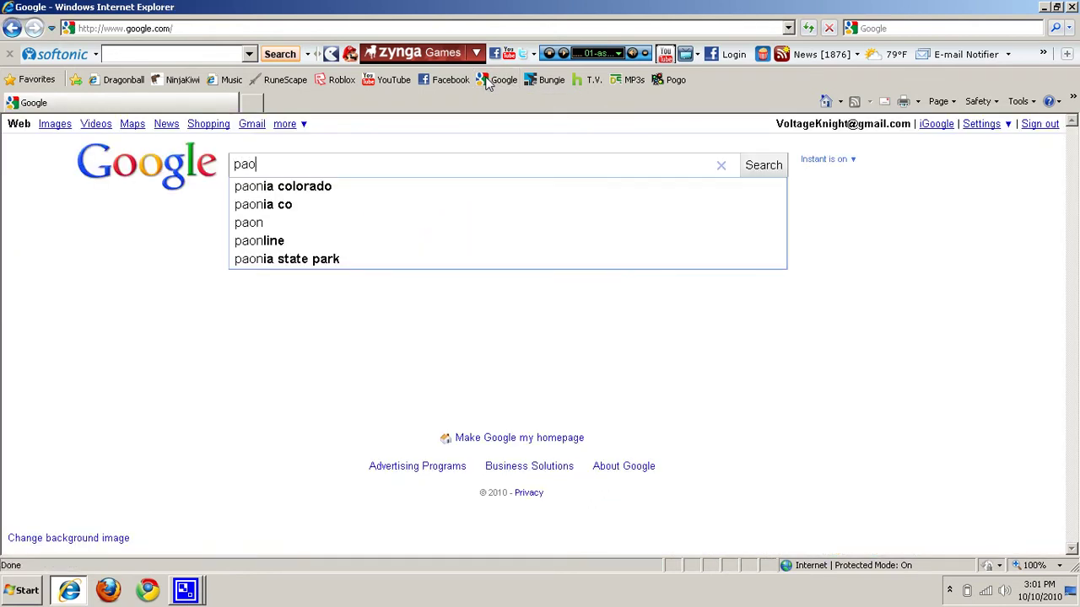
text(intery)
key(BackSpace)
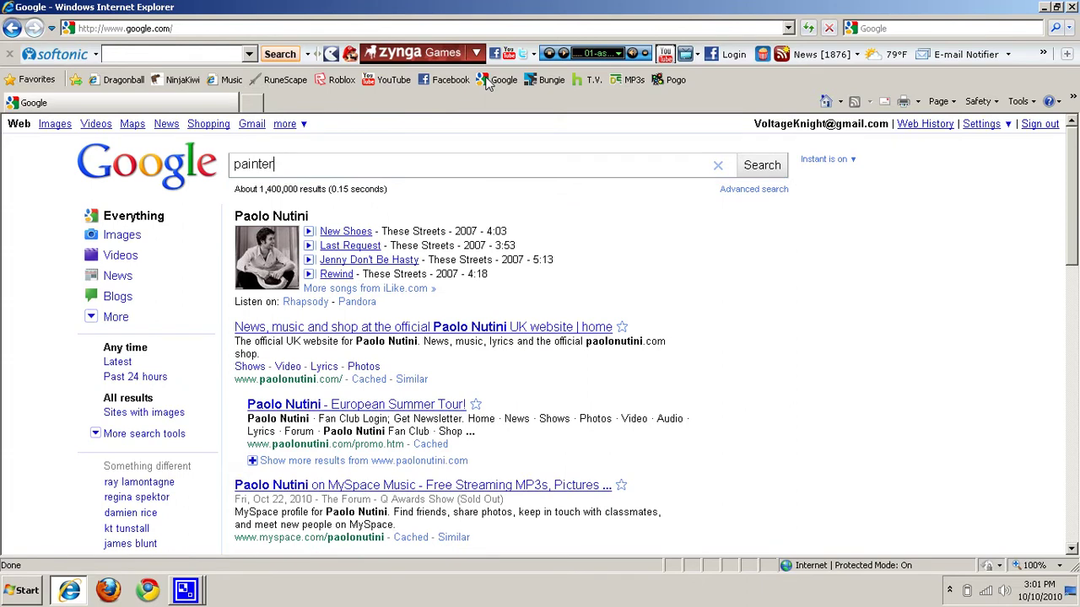
text(ly pack)
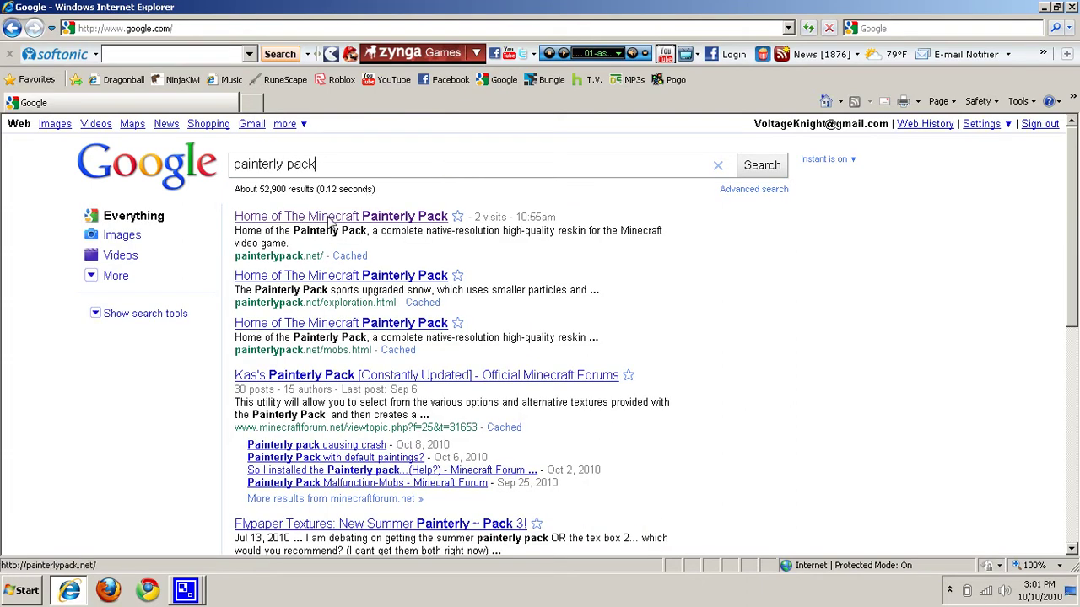
- Open the Home of The Minecraft Painterly Pack site at painterlypack.net and go to its personalized pack customizer
click(401, 217)
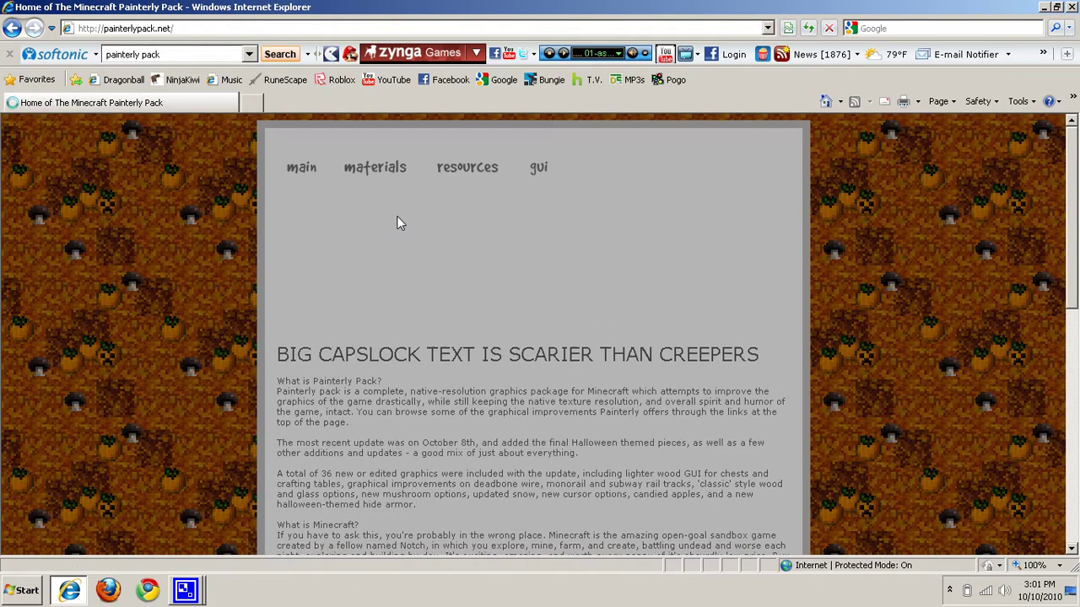
scroll(401, 223, down, 1)
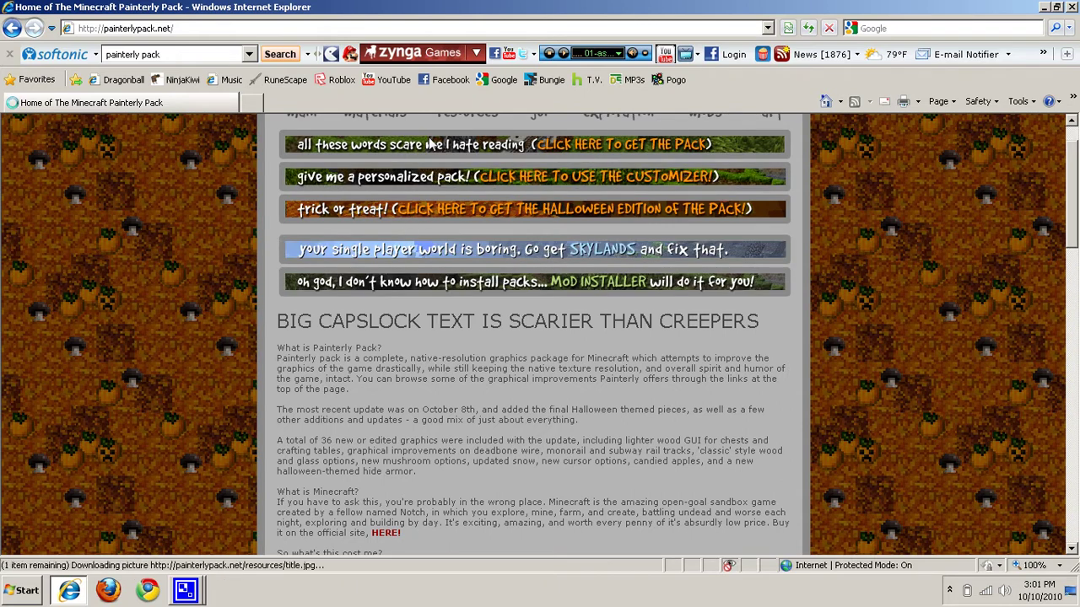
scroll(422, 278, up, 3)
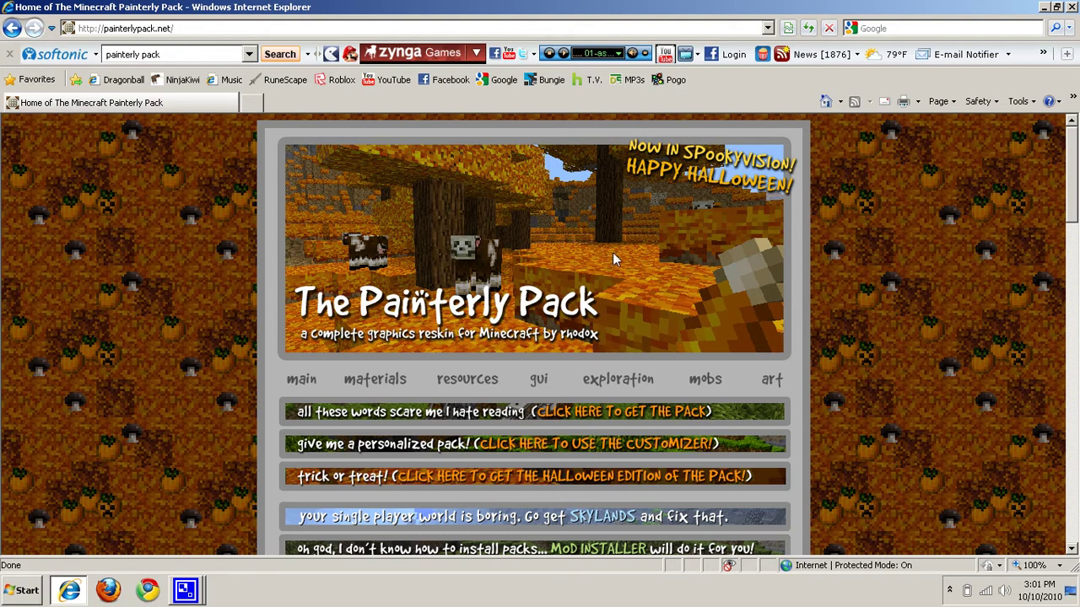
scroll(614, 259, down, 1)
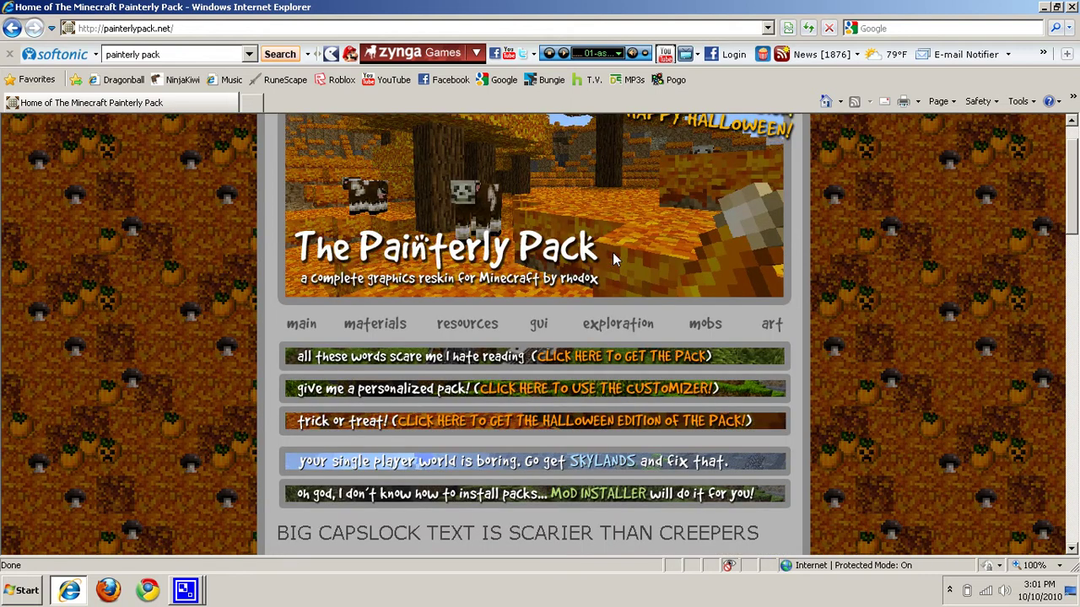
scroll(614, 260, down, 1)
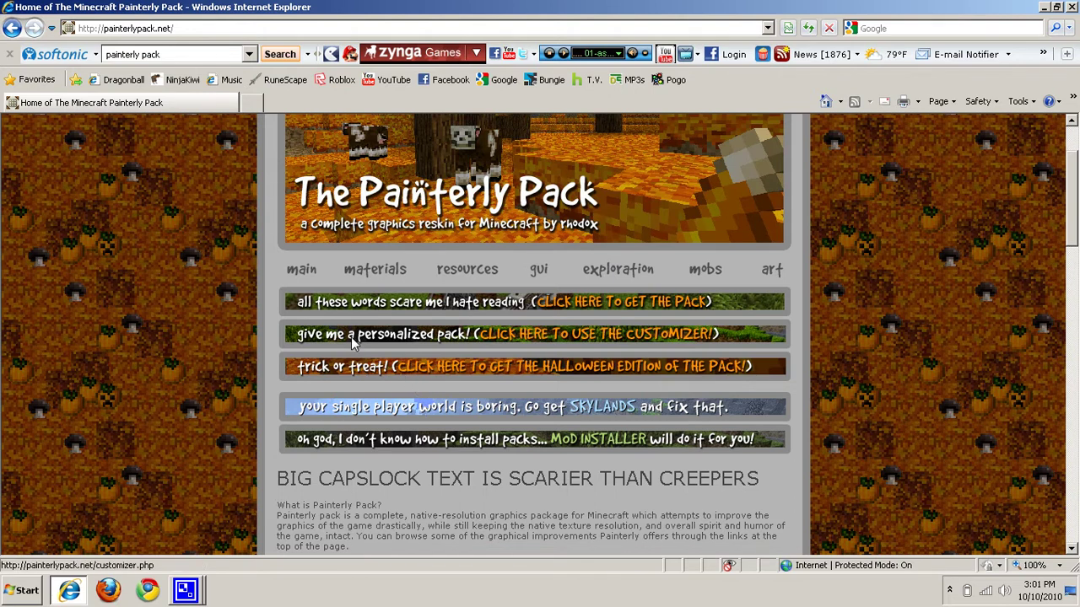
click(413, 338)
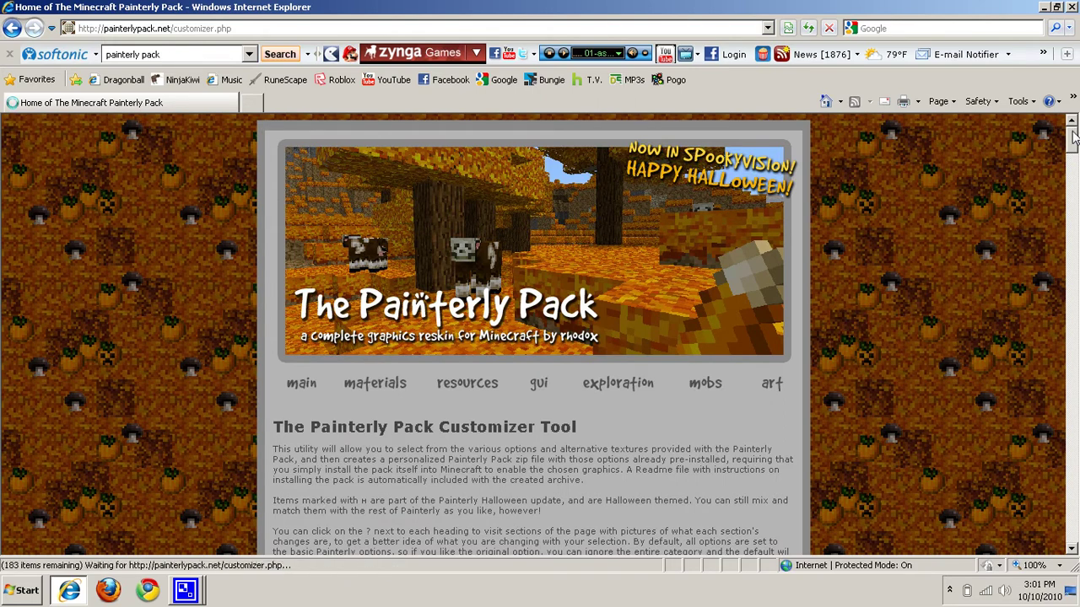
- Create a Painterly Pack with the default options, save the zip archive to the Desktop and close the browser
drag(1073, 140, 1049, 306)
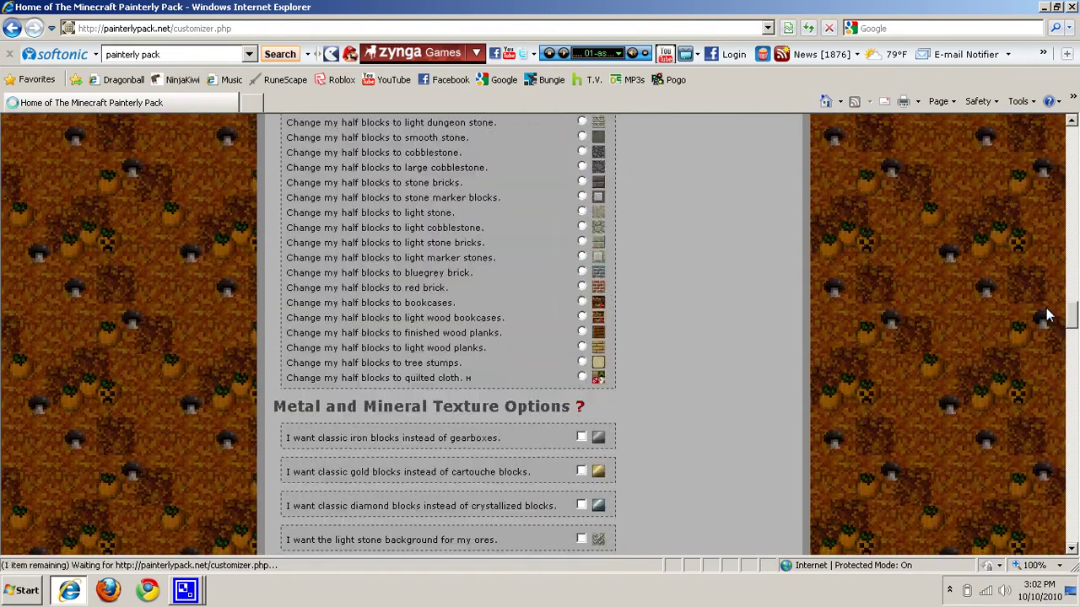
drag(1046, 349, 1065, 550)
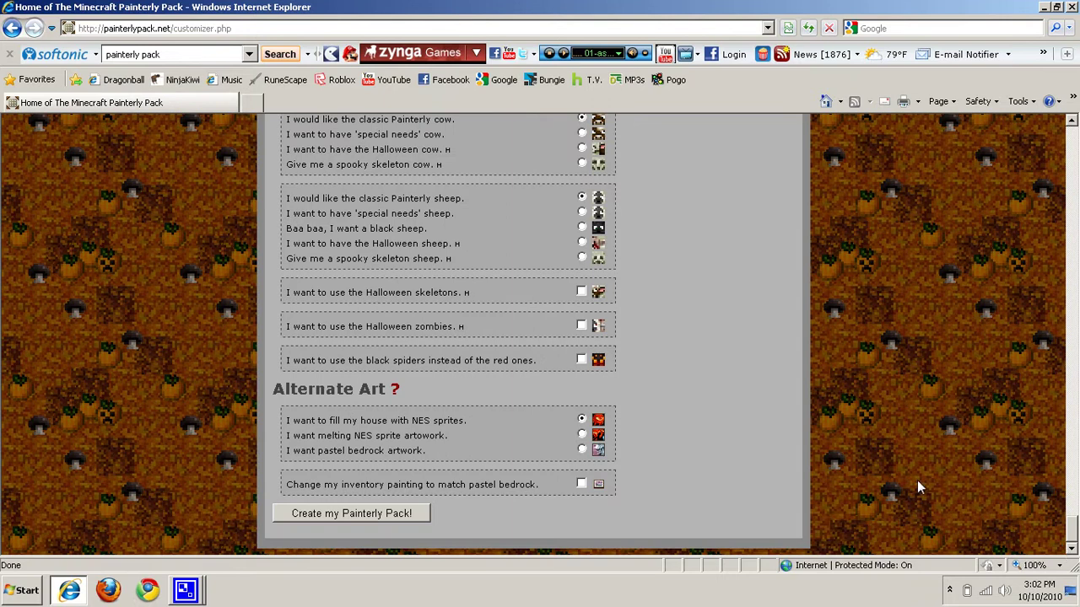
click(381, 517)
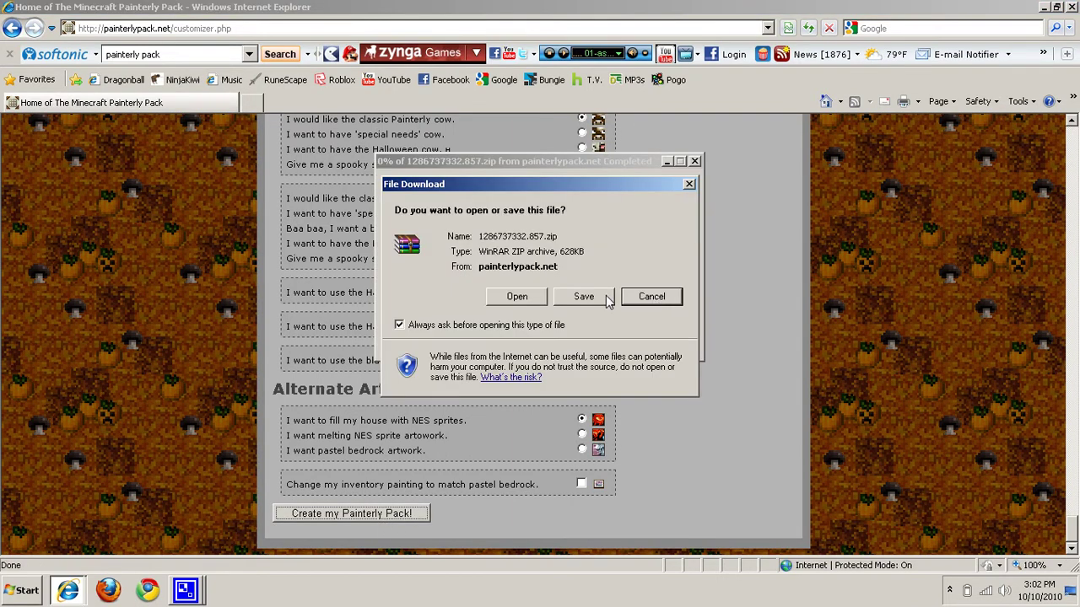
click(606, 301)
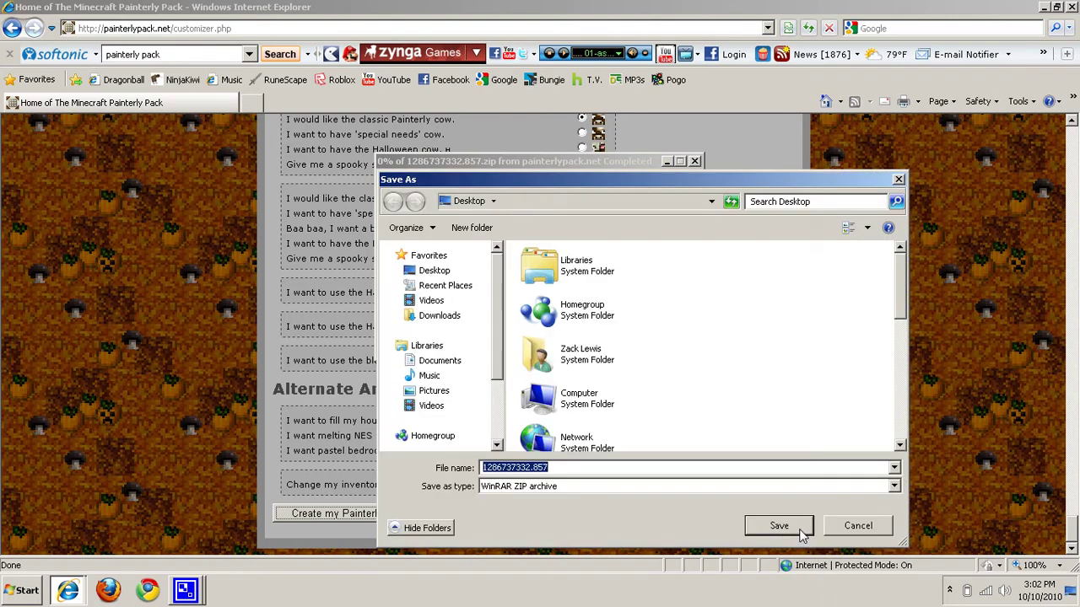
click(779, 526)
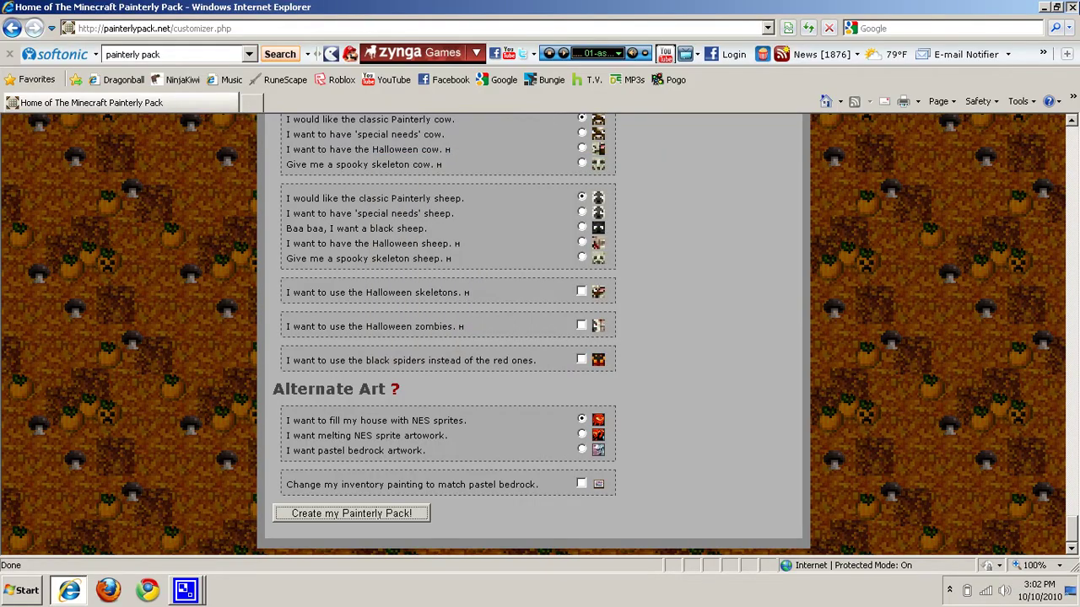
click(1071, 7)
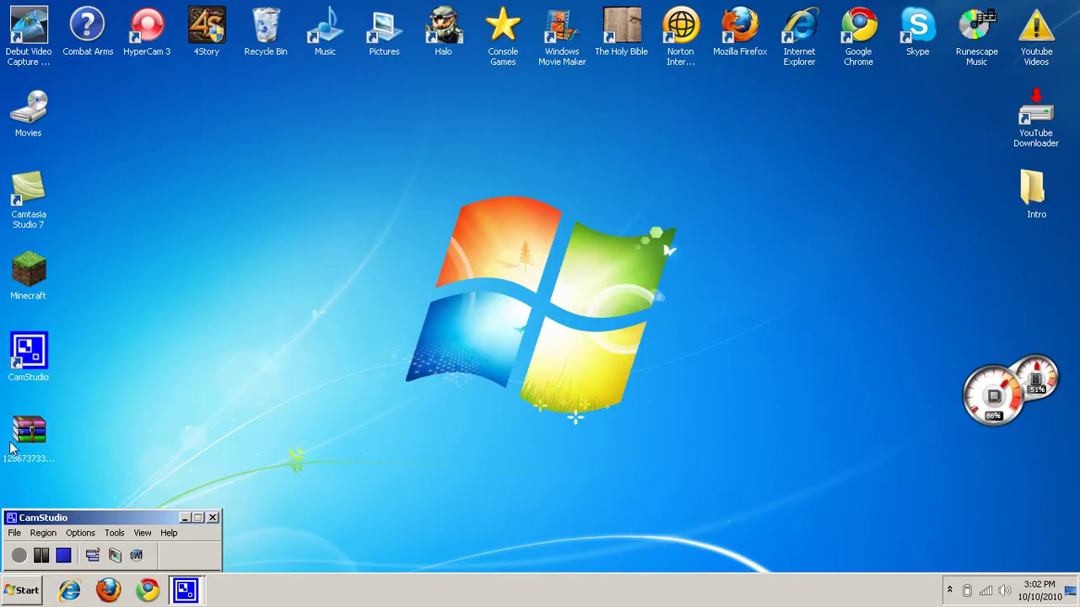
- Open the downloaded zip archive in WinRAR, show its Skin folder and dismiss the license reminder
double_click(34, 432)
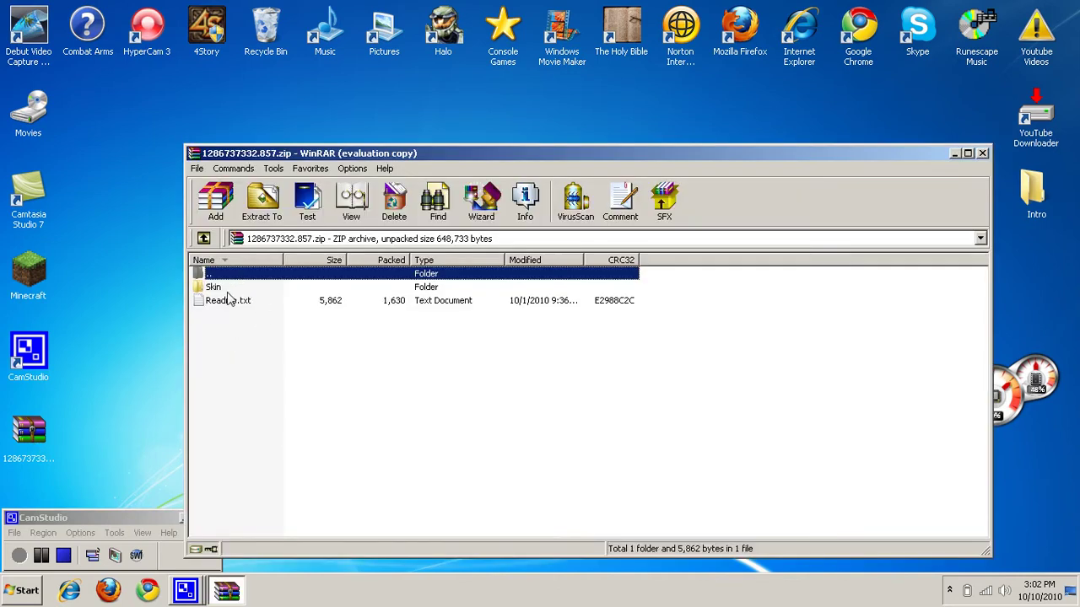
double_click(228, 289)
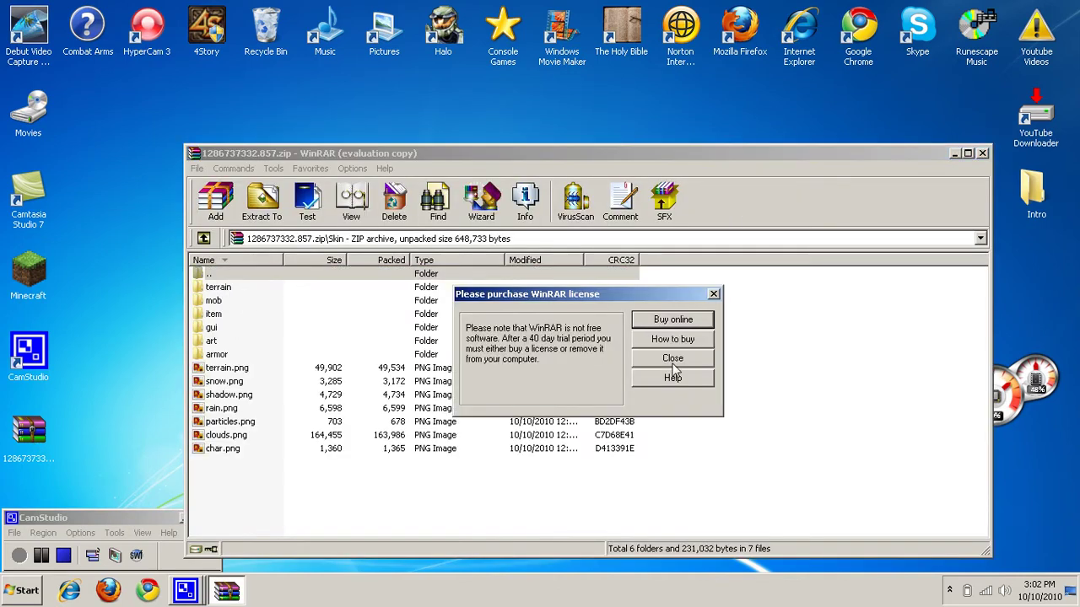
click(673, 364)
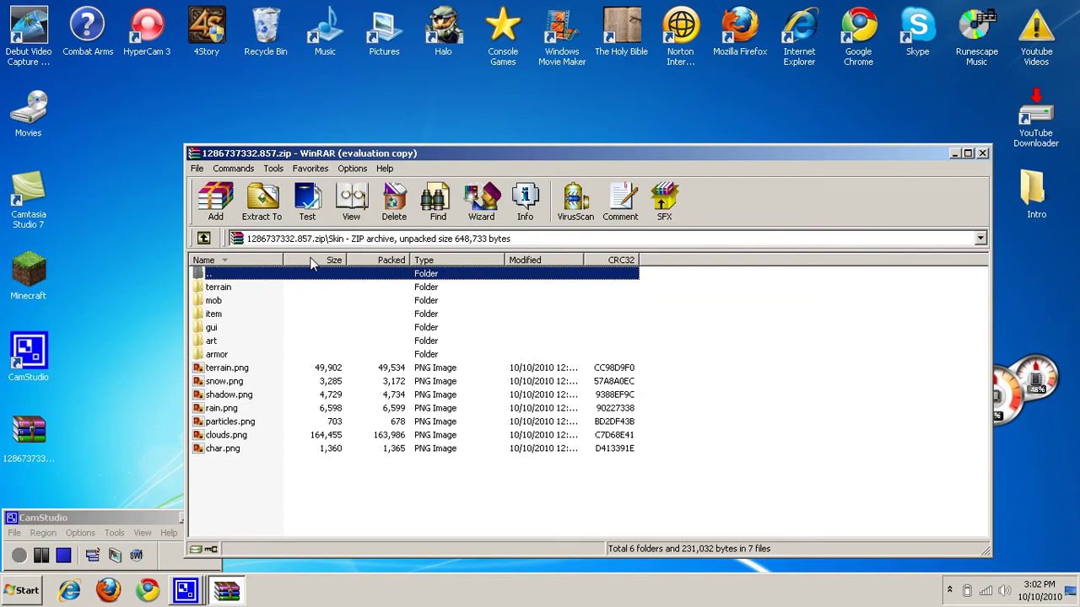
drag(369, 164, 2, 187)
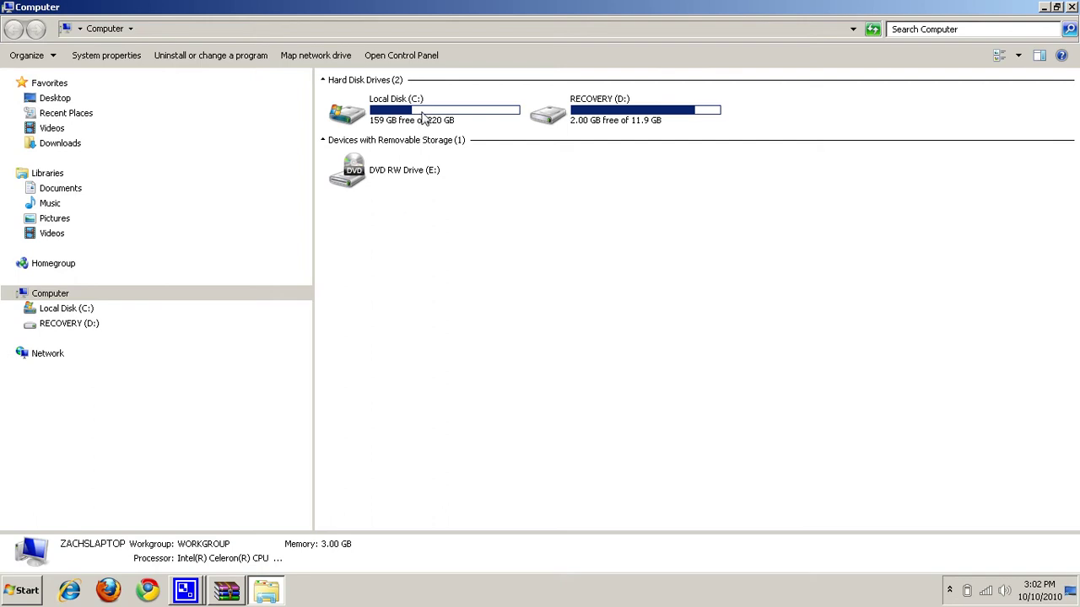
- In Windows Explorer, browse from Local Disk (C:) through Users to the personal user folder
double_click(395, 114)
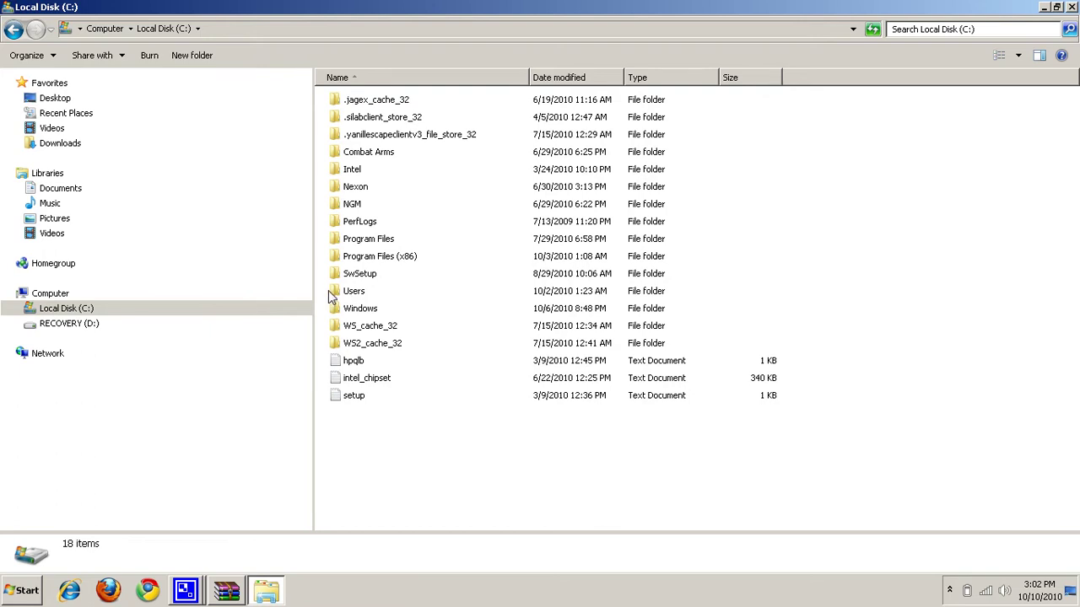
click(333, 295)
double_click(350, 295)
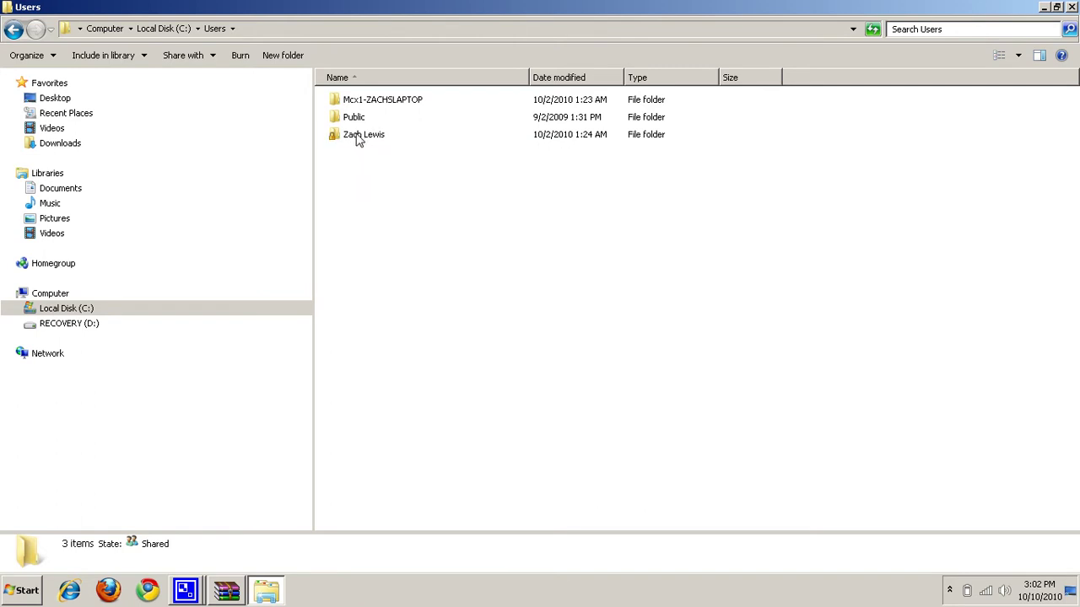
double_click(356, 138)
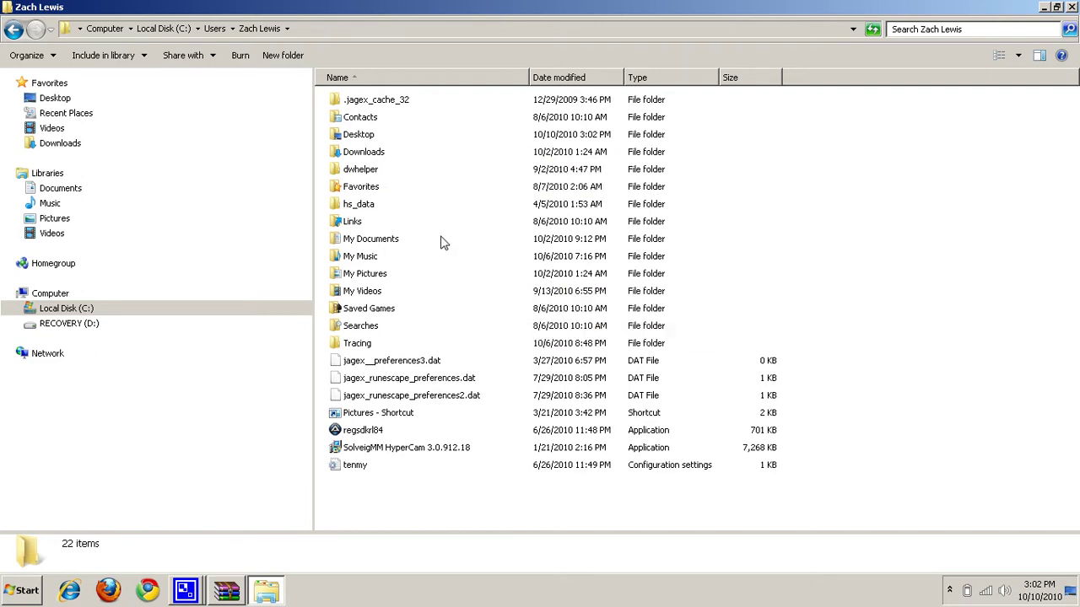
- Go to the hidden AppData folder by extending the user folder's path, and open its Roaming subfolder
click(412, 30)
click(412, 34)
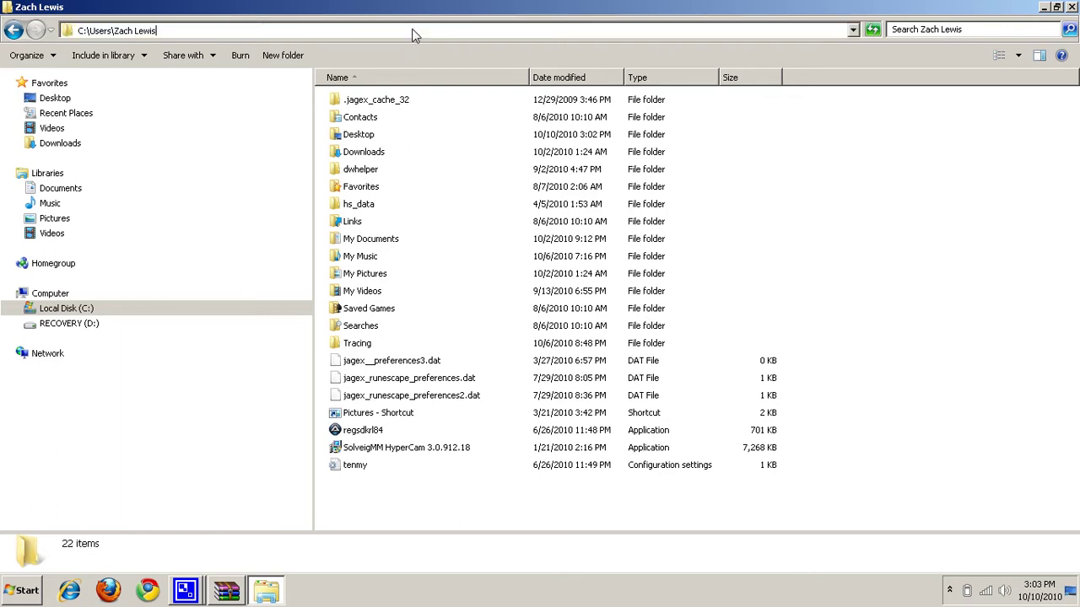
text(\)
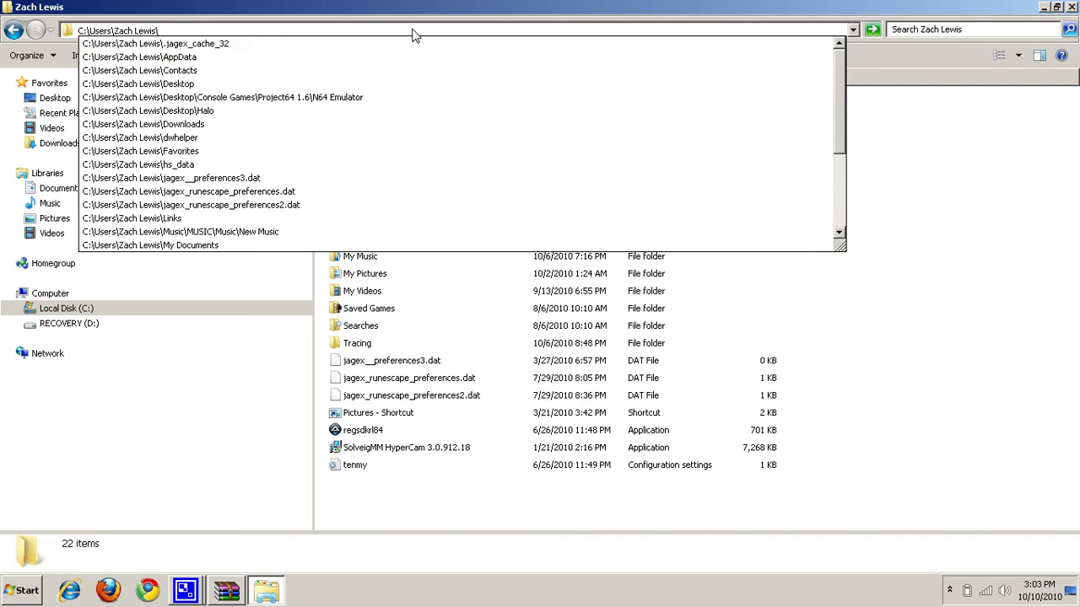
text(apdata)
key(Return)
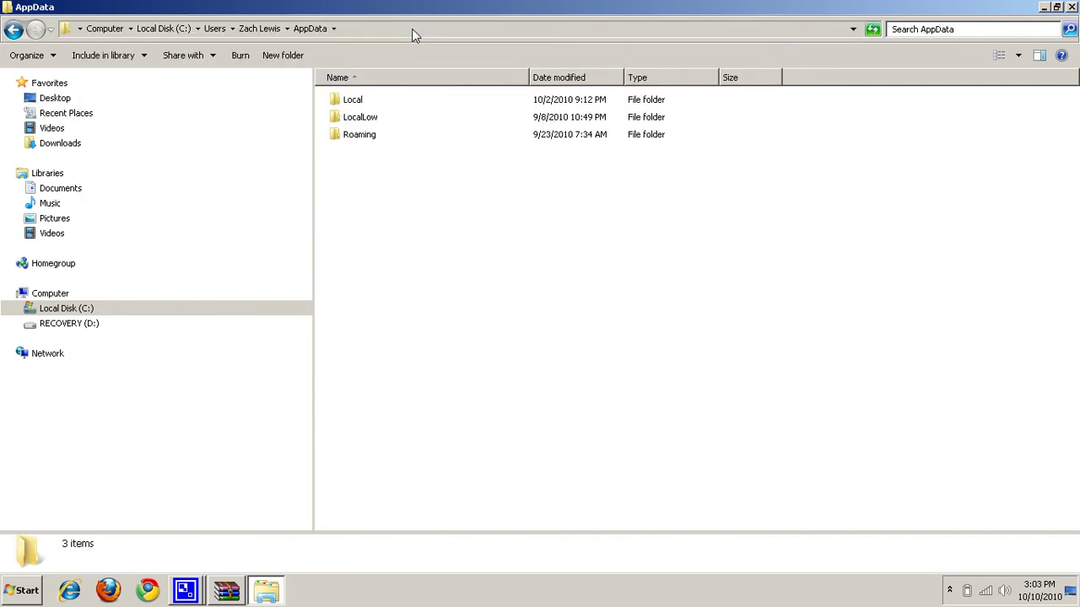
click(363, 136)
double_click(363, 136)
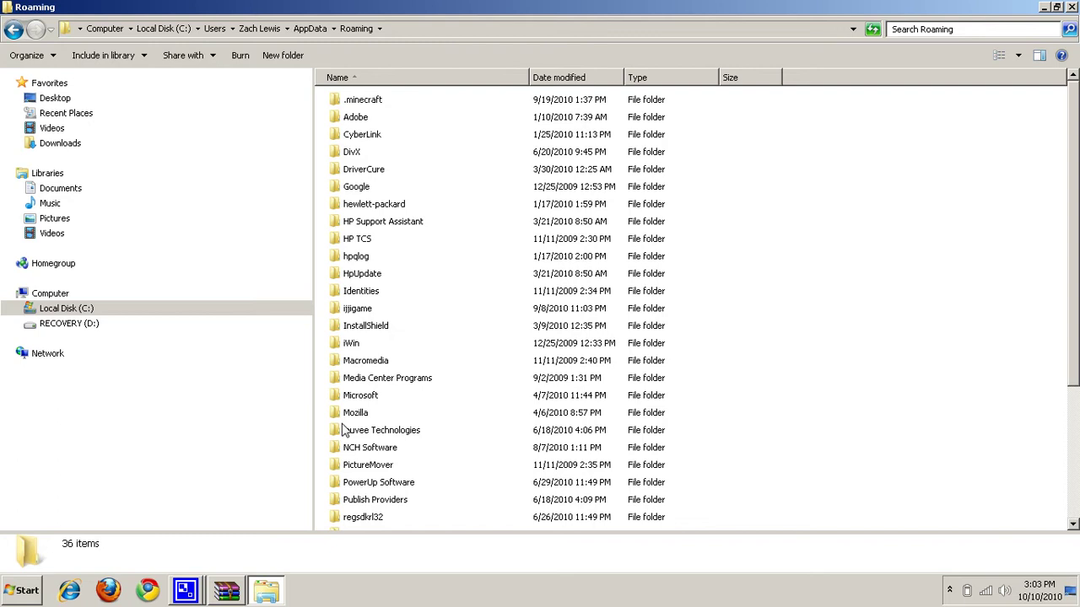
- Look through the contents of the Roaming folder for the Minecraft folder
key(Down)
key(Down)
key(Down)
key(Down)
key(Down)
key(Down)
key(Down)
key(Down)
key(Down)
key(Down)
key(Down)
key(Down)
key(Down)
key(Down)
key(Down)
key(Down)
key(Down)
key(Down)
key(Down)
key(Down)
key(Down)
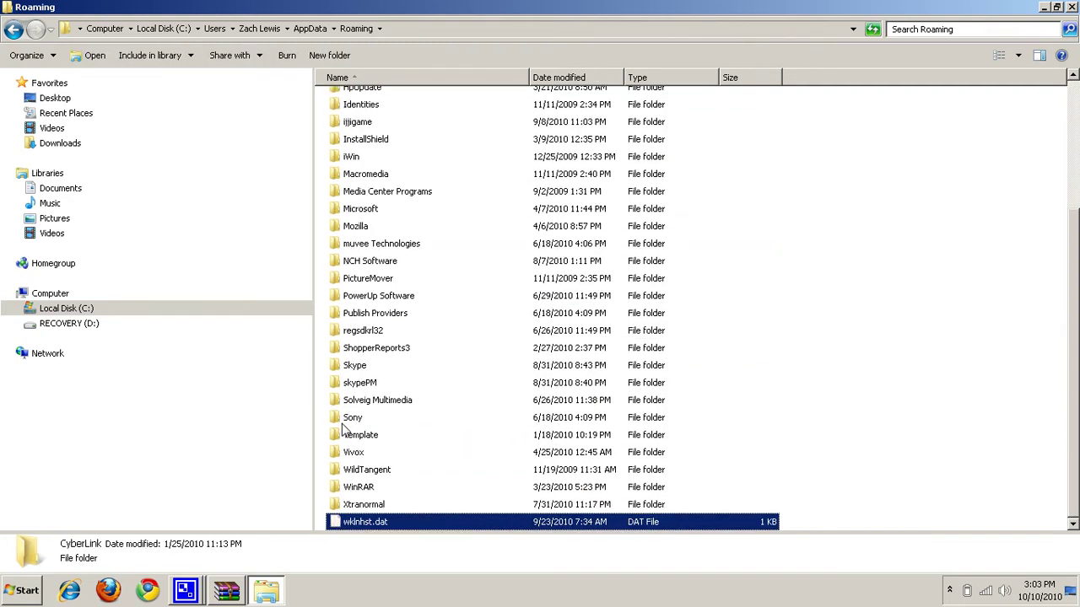
key(Up)
key(Up)
key(Up)
key(Up)
key(Up)
key(Up)
key(Up)
key(Up)
key(Up)
key(Up)
key(Up)
key(Up)
key(Up)
key(Up)
key(Up)
key(Up)
key(Up)
key(Up)
key(Up)
key(Up)
key(Up)
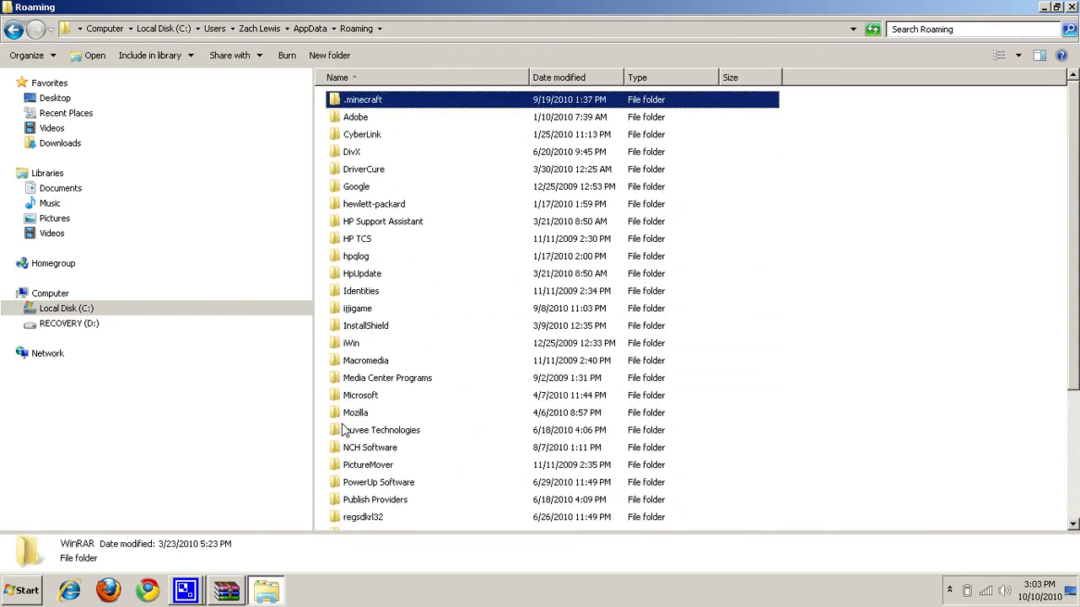
- Open the minecraft jar file from the .minecraft folder's bin subfolder with WinRAR and dismiss the license reminder
double_click(397, 107)
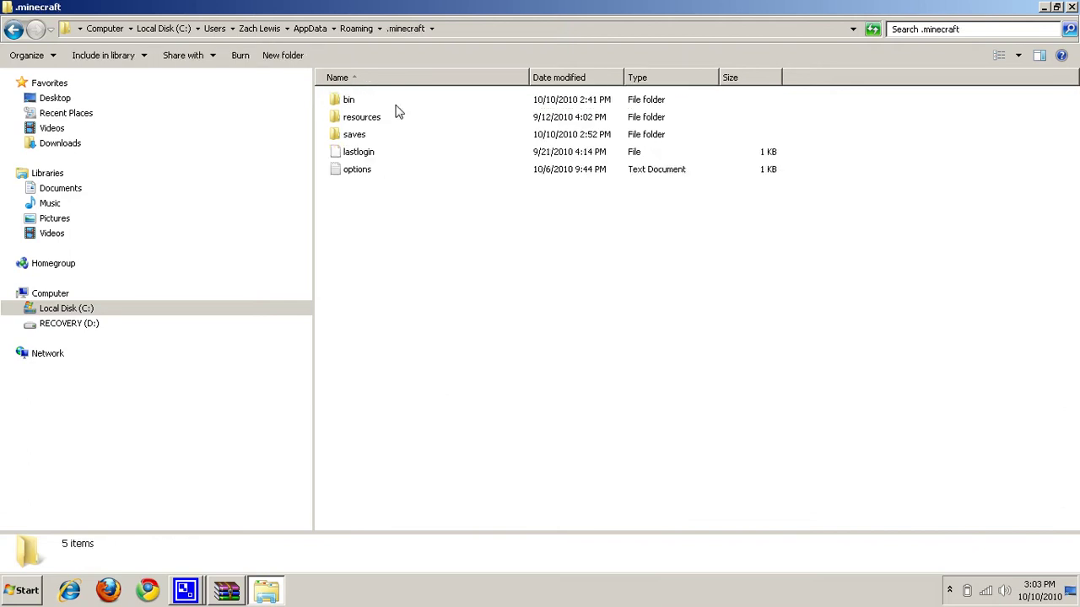
double_click(344, 106)
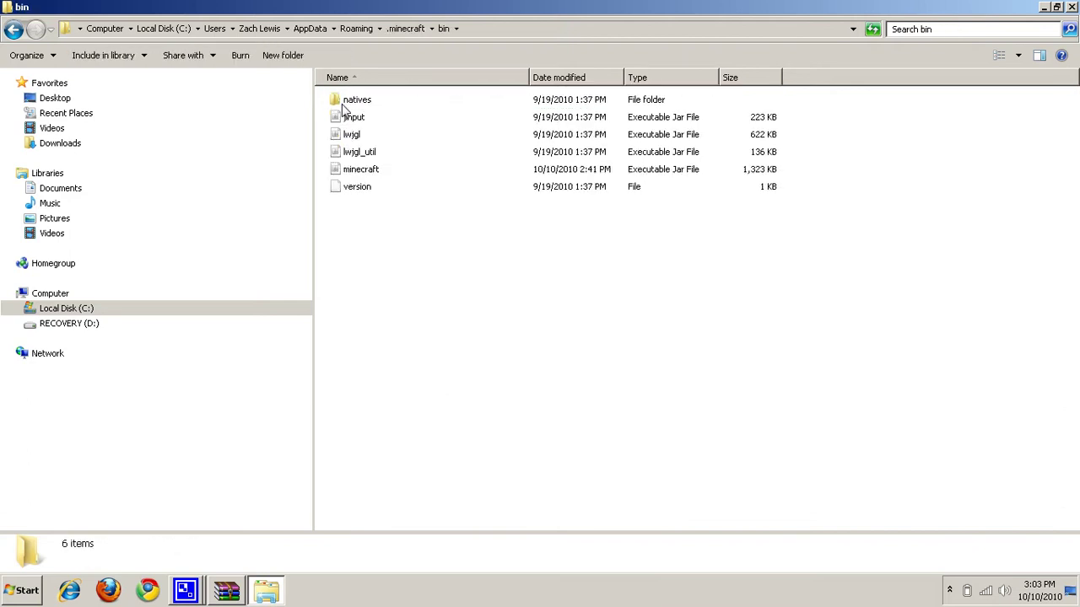
click(367, 173)
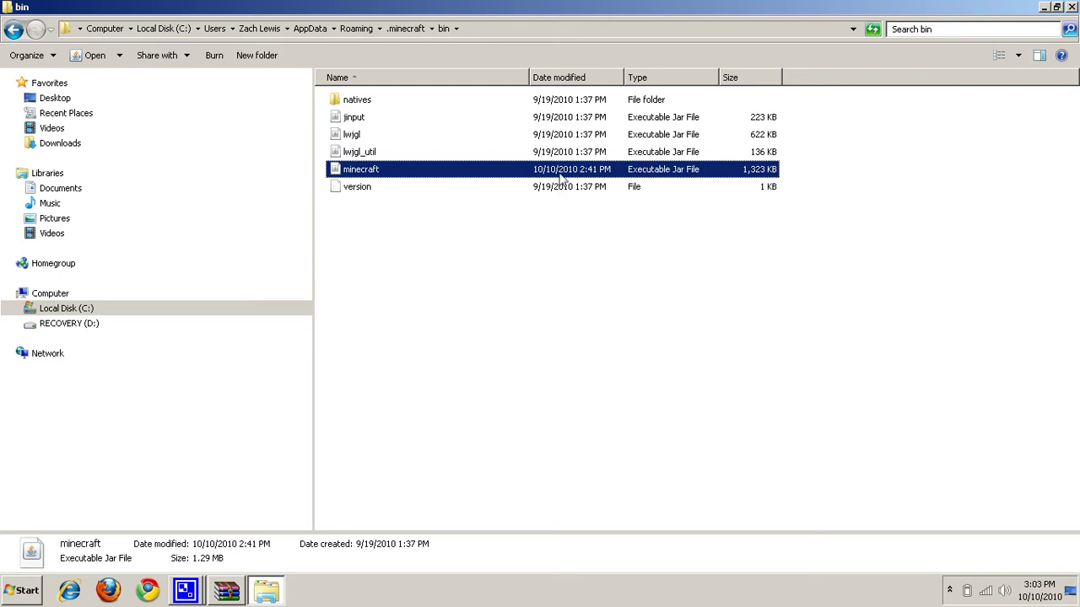
right_click(505, 177)
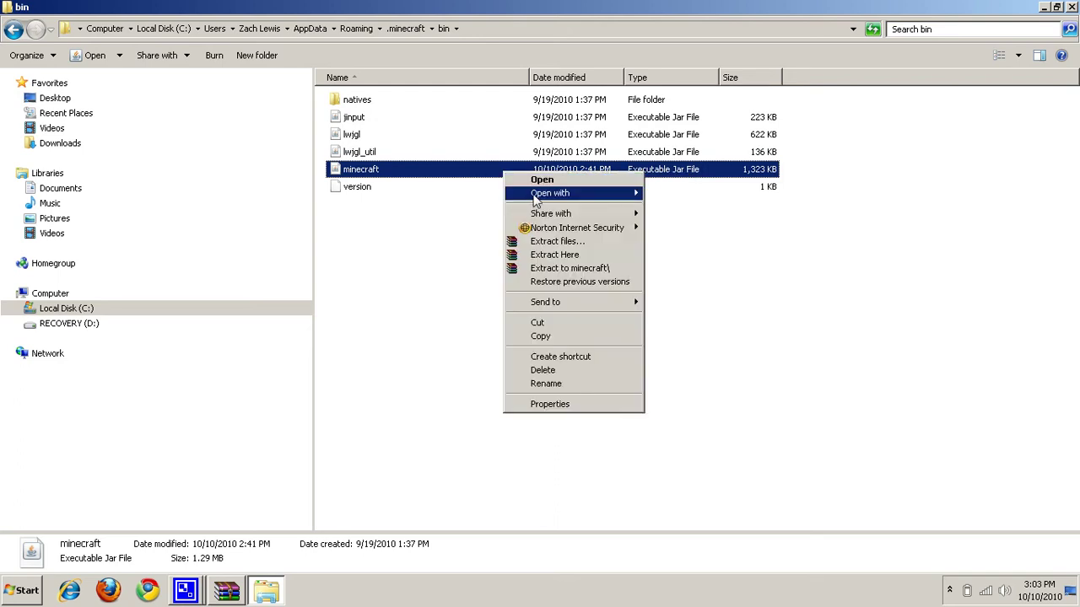
mouse_move(538, 196)
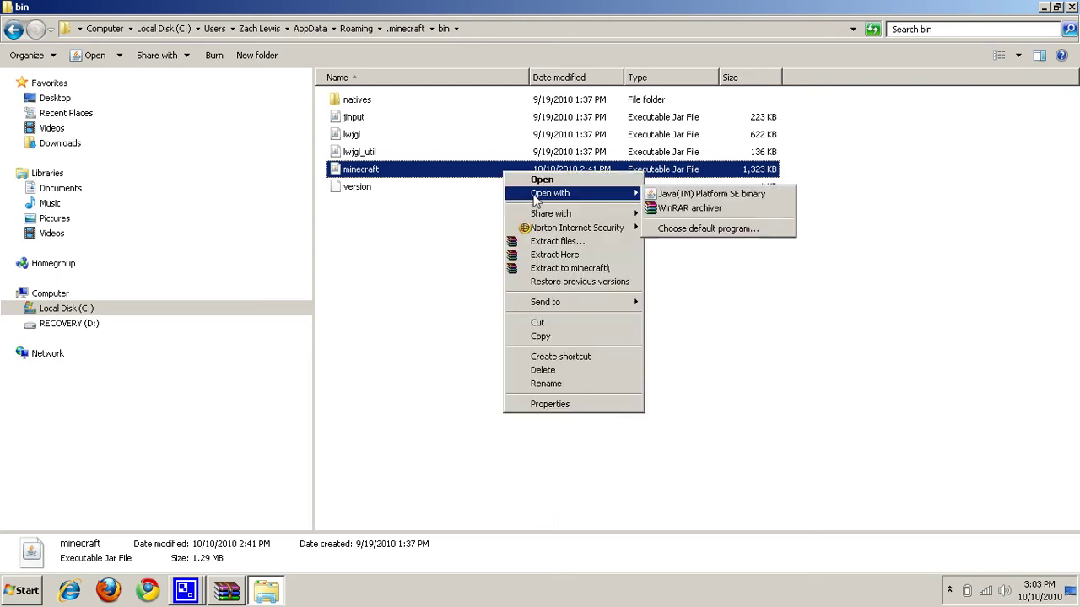
click(655, 211)
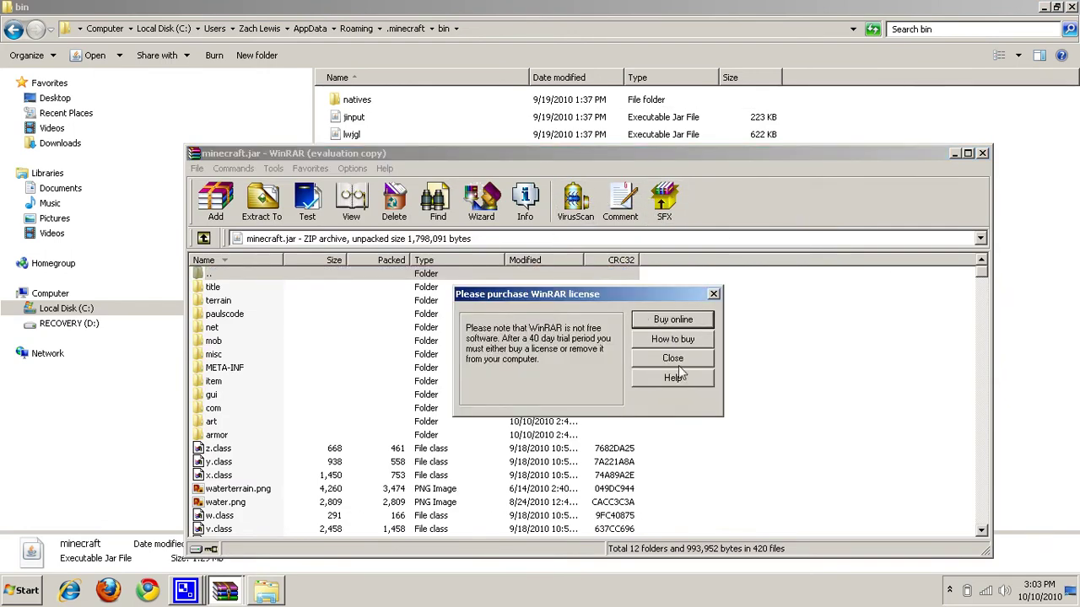
click(675, 361)
- Place the minecraft.jar window beside the zip archive's window and close the bin folder window
drag(662, 152, 1078, 122)
click(516, 7)
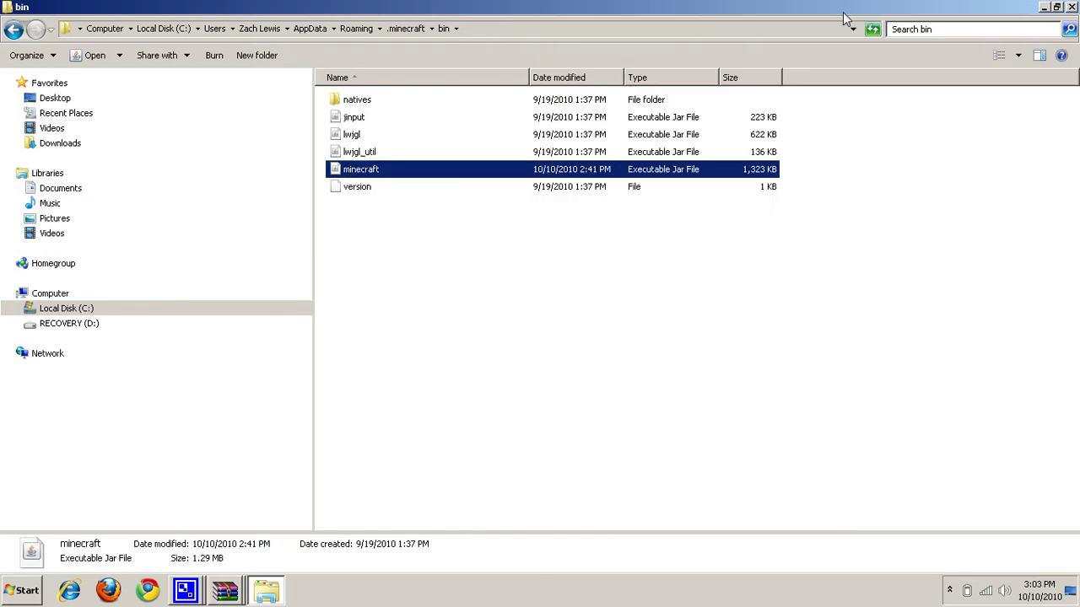
click(1071, 5)
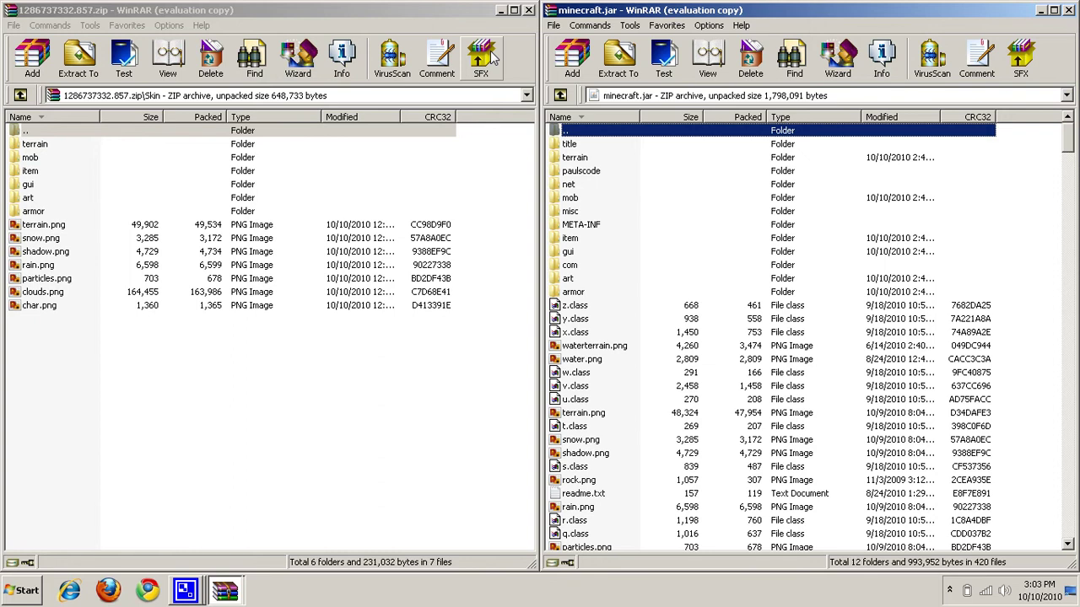
- Try to add all folders and PNG files from the zip archive's Skin folder to minecraft.jar
drag(67, 380, 34, 148)
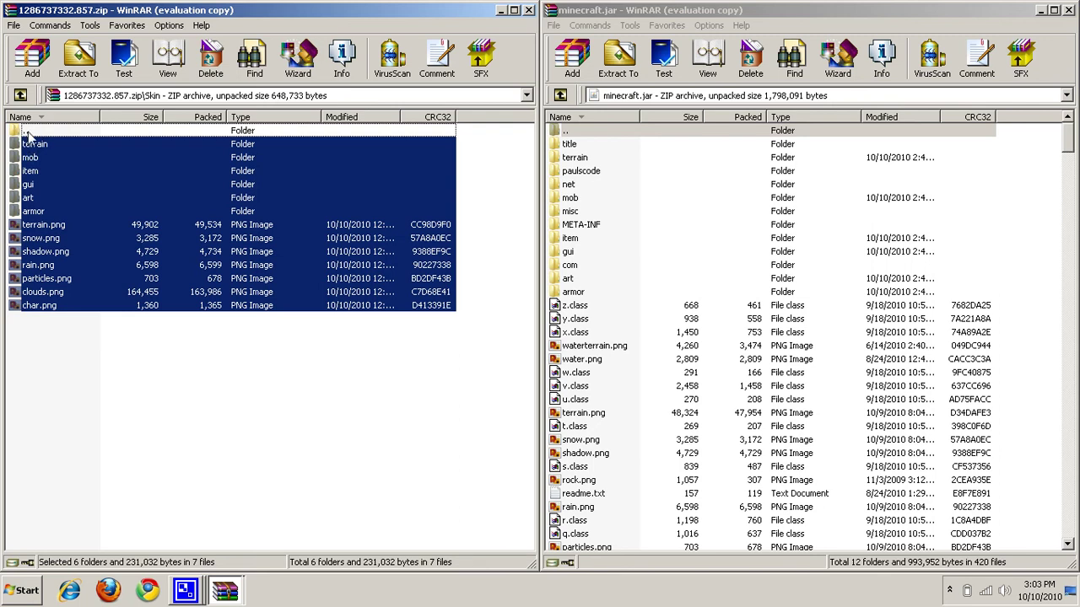
right_click(70, 255)
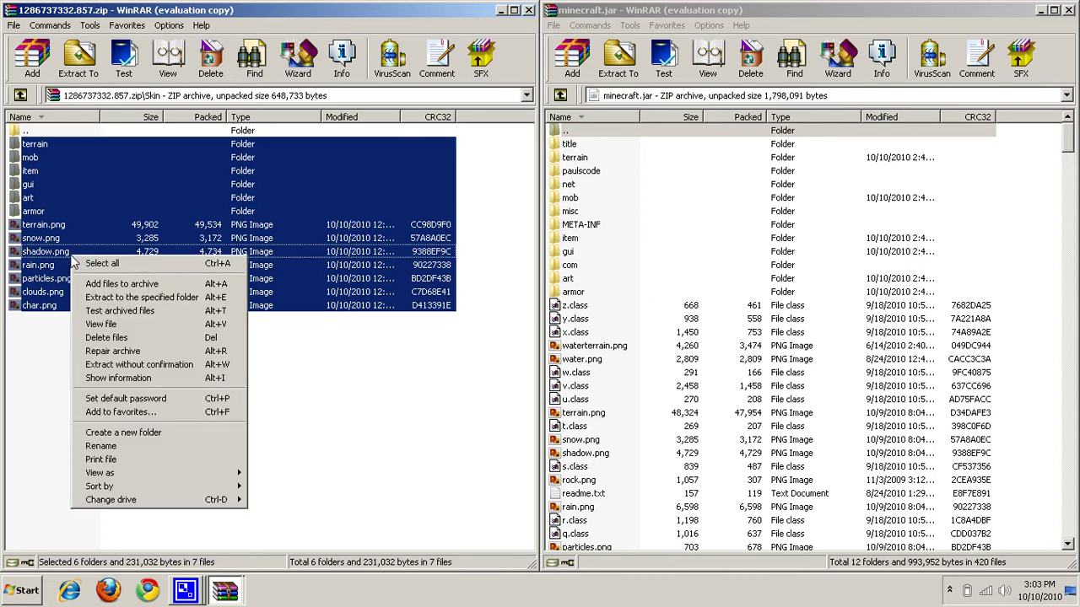
click(76, 247)
click(84, 240)
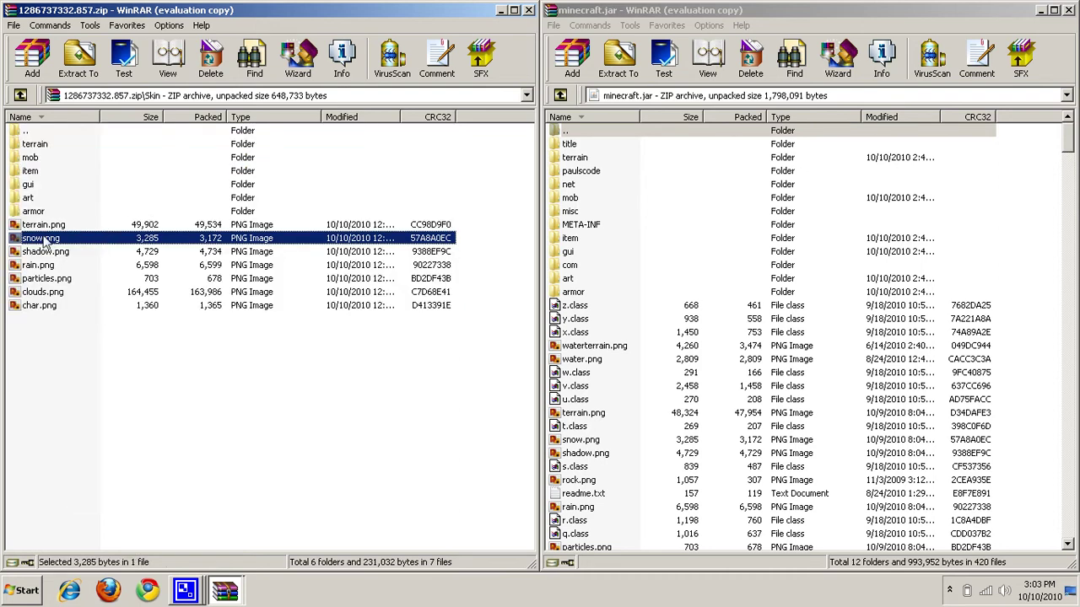
click(54, 330)
drag(52, 346, 33, 138)
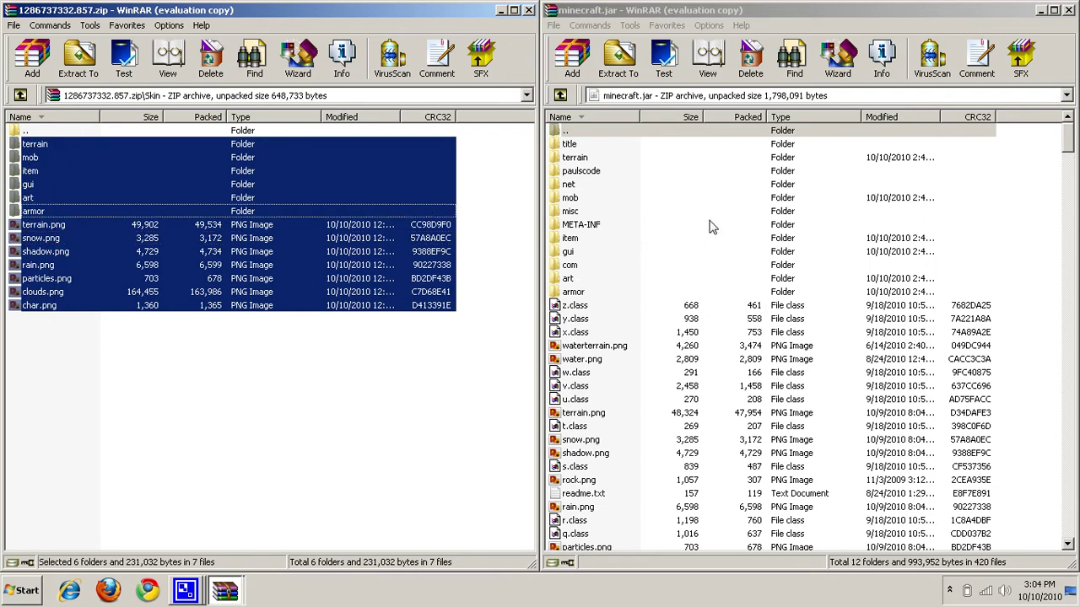
drag(709, 226, 711, 228)
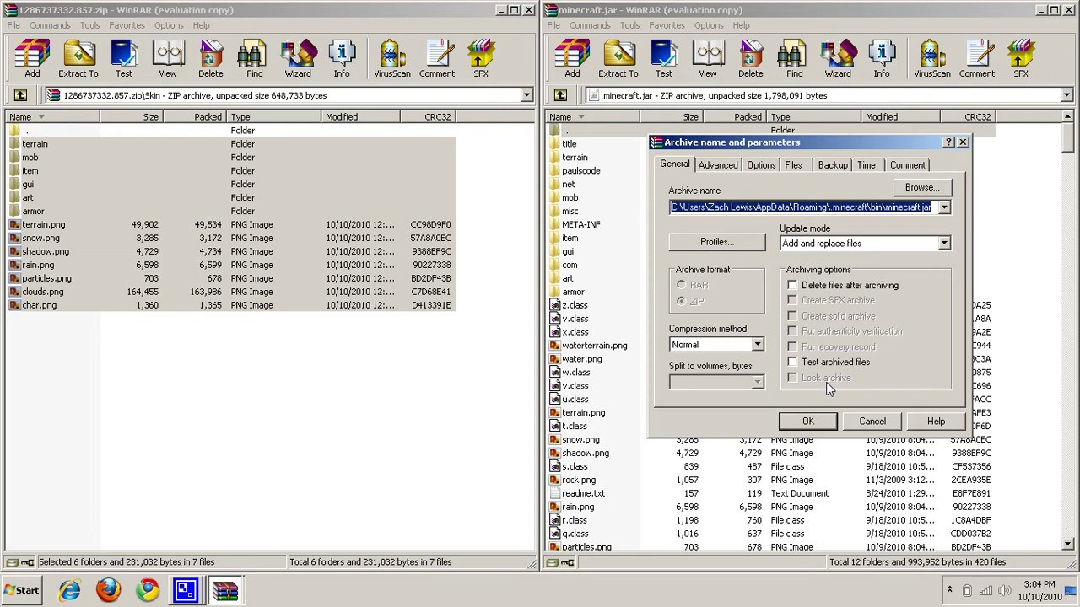
click(868, 421)
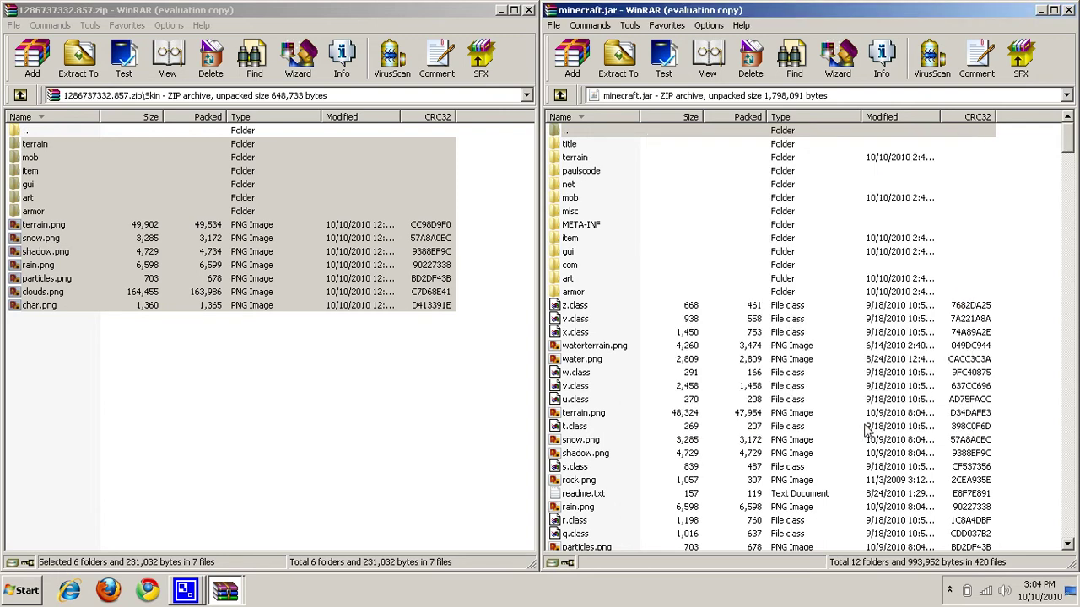
- Close both WinRAR windows and start Minecraft from the desktop, allowing the program to run
click(1068, 10)
click(529, 10)
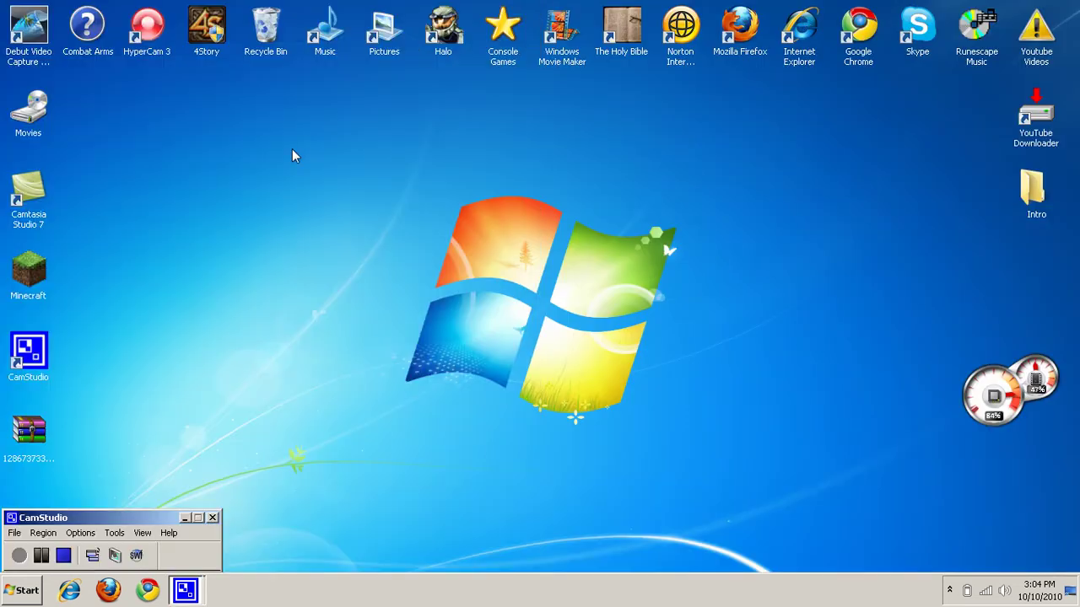
double_click(28, 276)
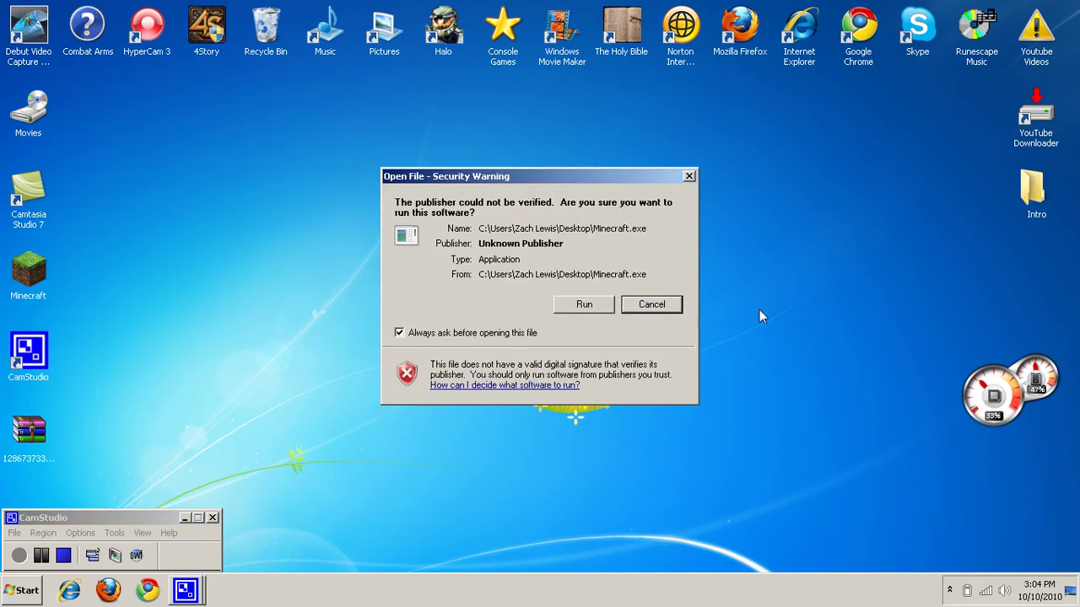
click(583, 305)
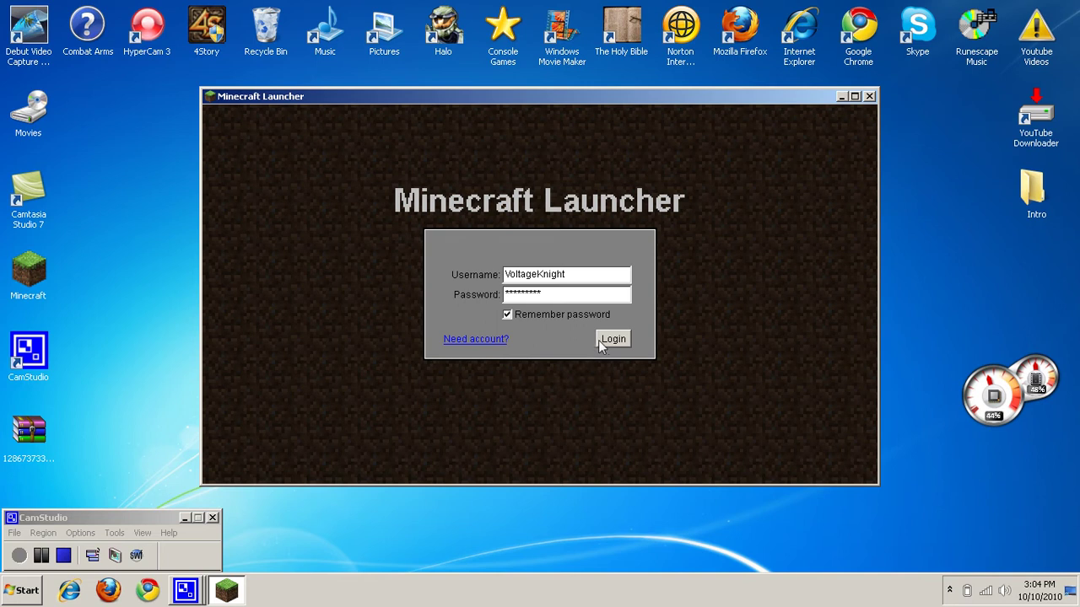
- Log in with the saved account, choose to play offline, and load World 5 in singleplayer
click(599, 340)
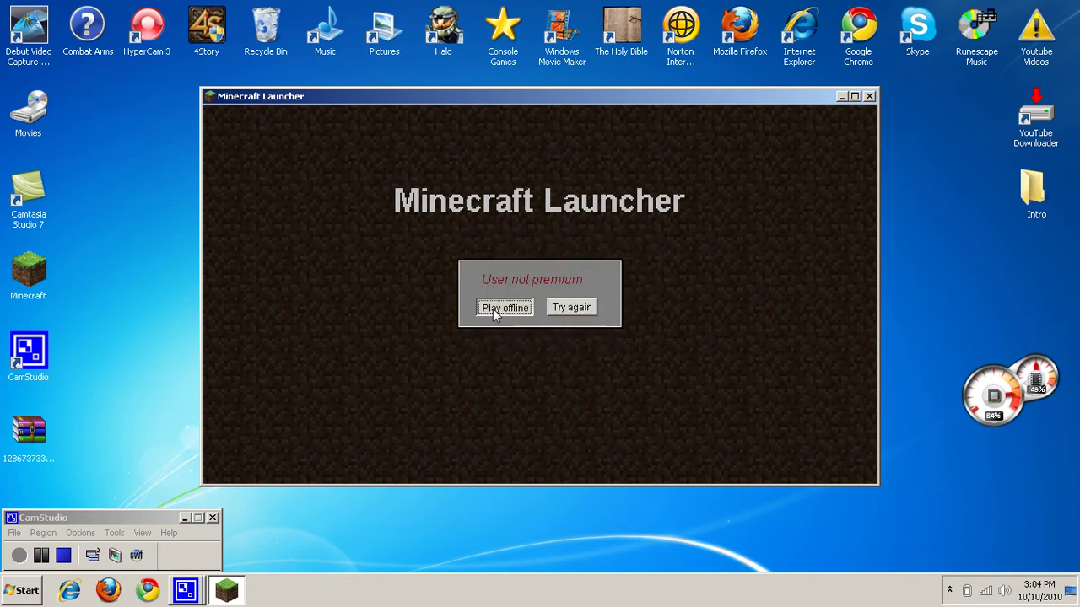
click(504, 308)
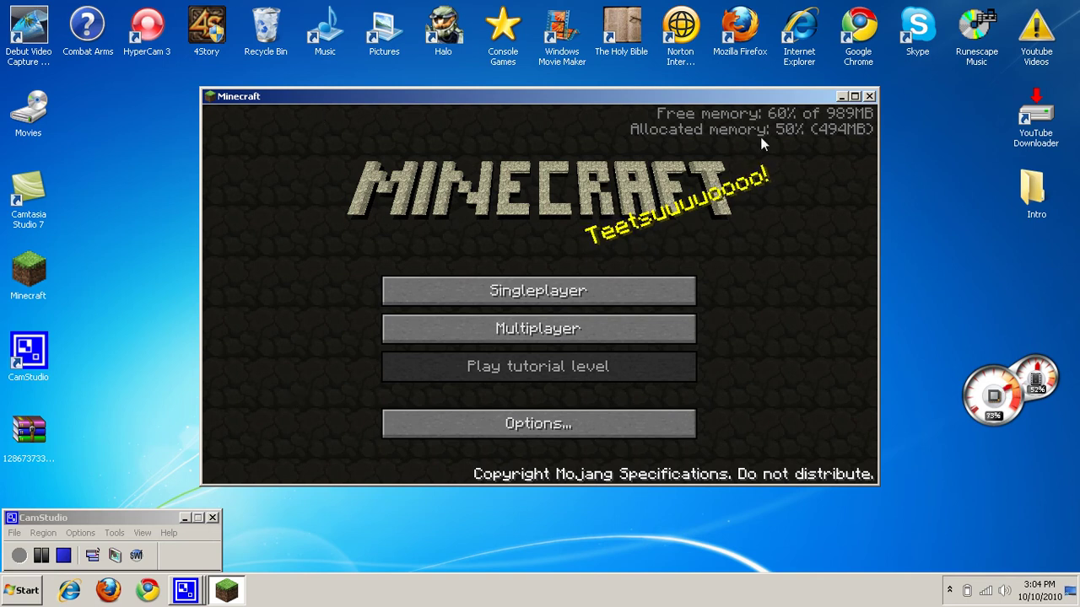
click(177, 239)
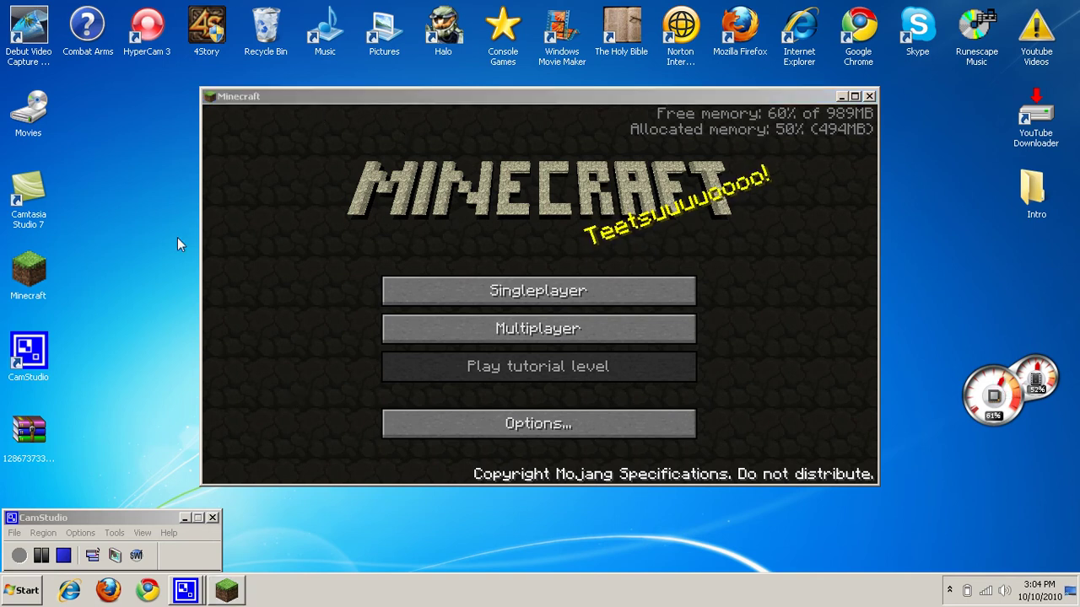
click(313, 172)
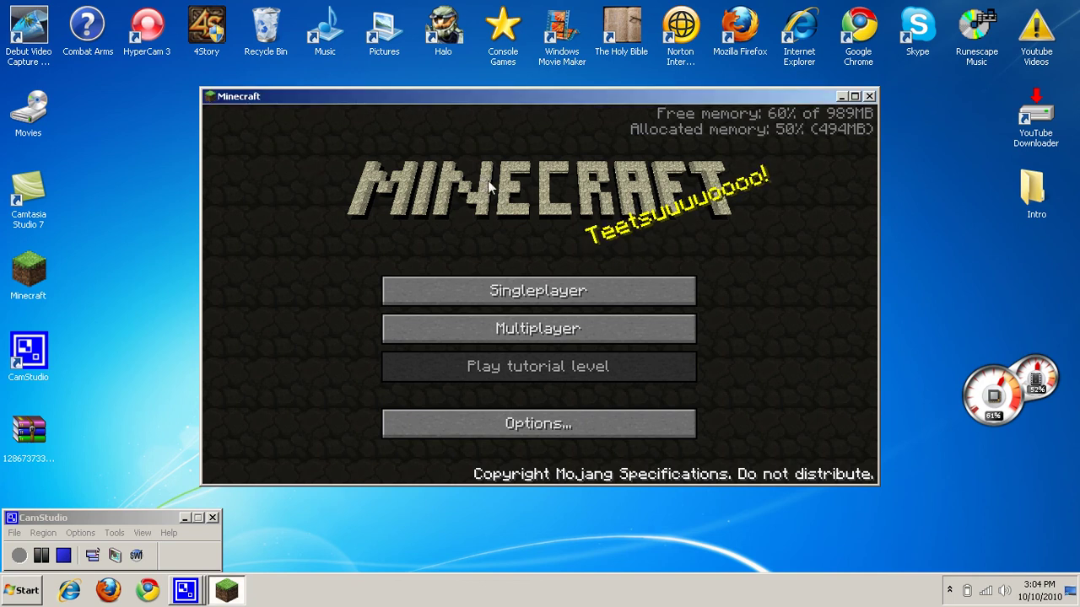
click(630, 283)
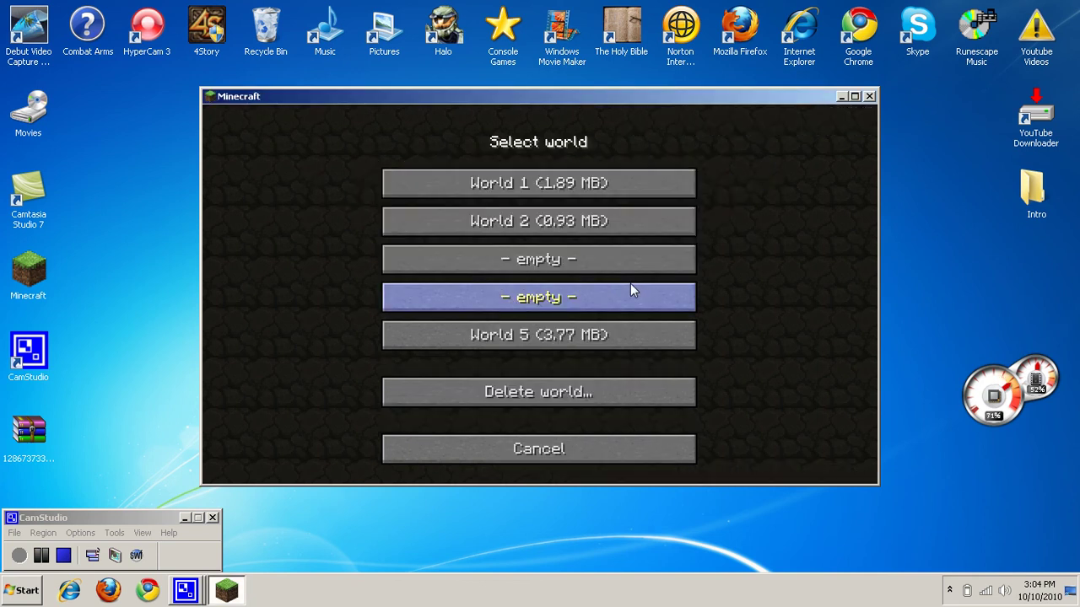
click(611, 342)
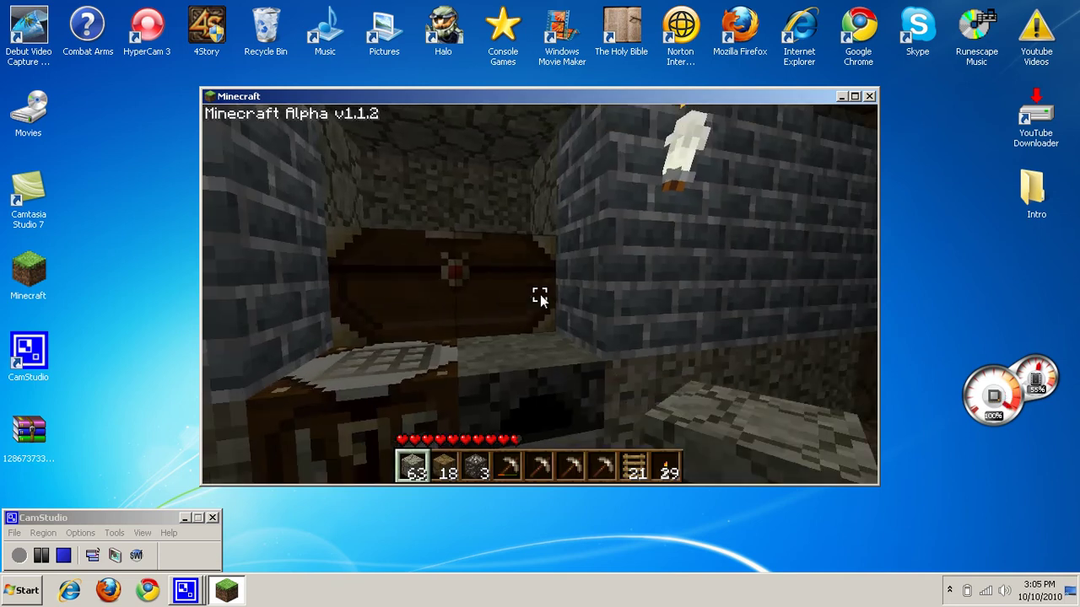
- Walk through the underground room and passages to examine the textures of the bricks, chest, rails and stone
mouse_move(578, 300)
mouse_move(540, 294)
key(w)
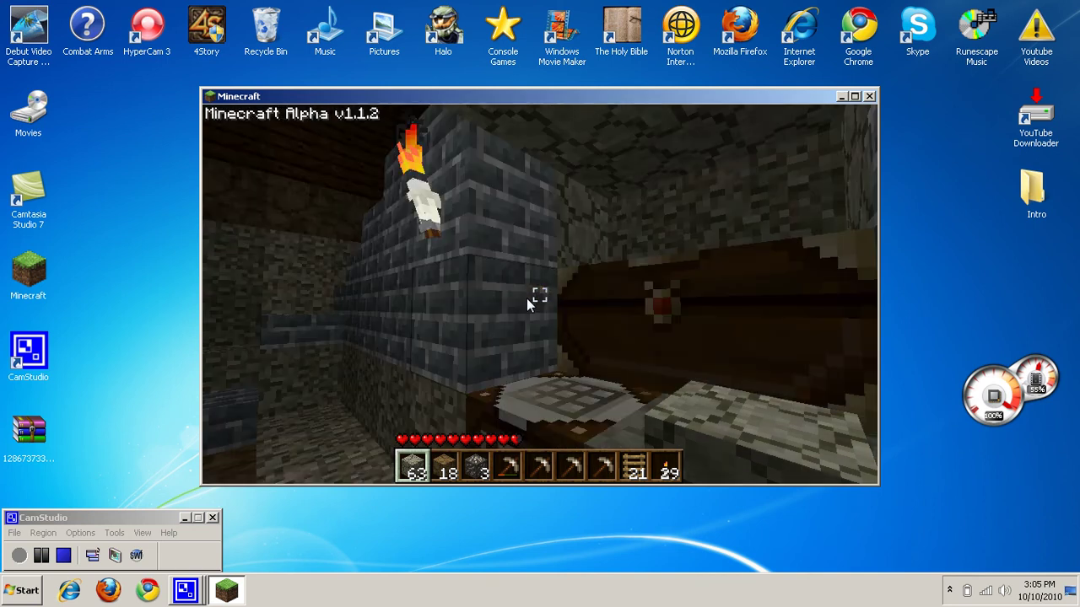
mouse_move(505, 303)
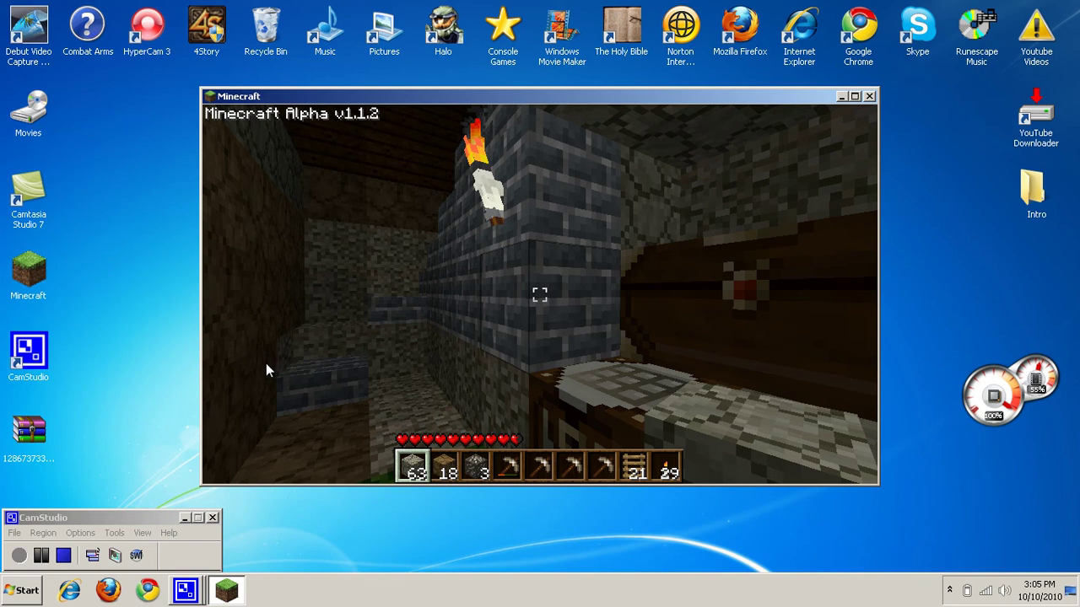
click(211, 381)
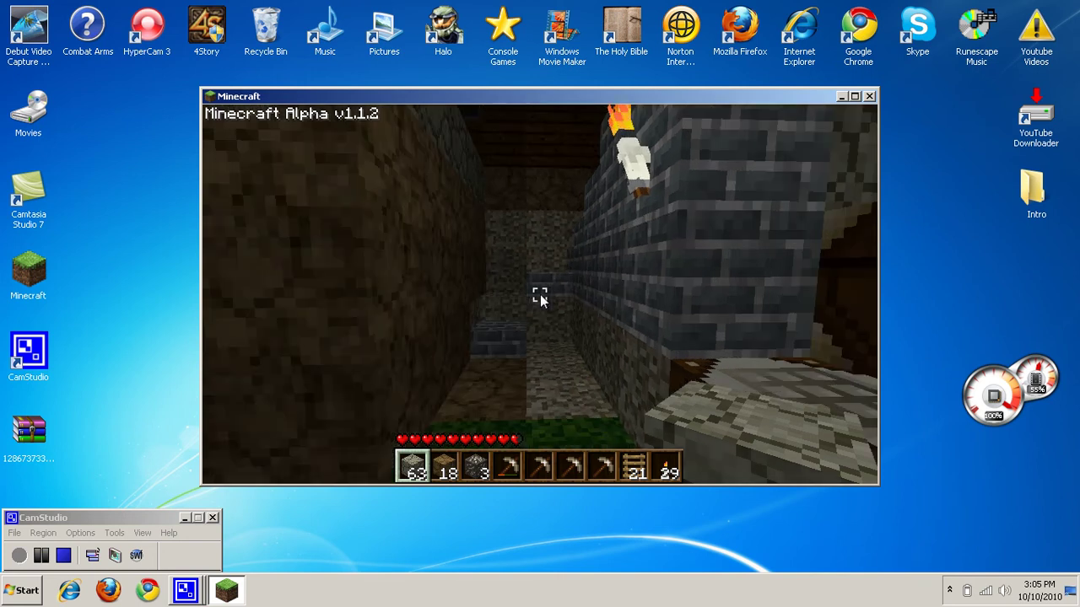
key(w)
mouse_move(540, 297)
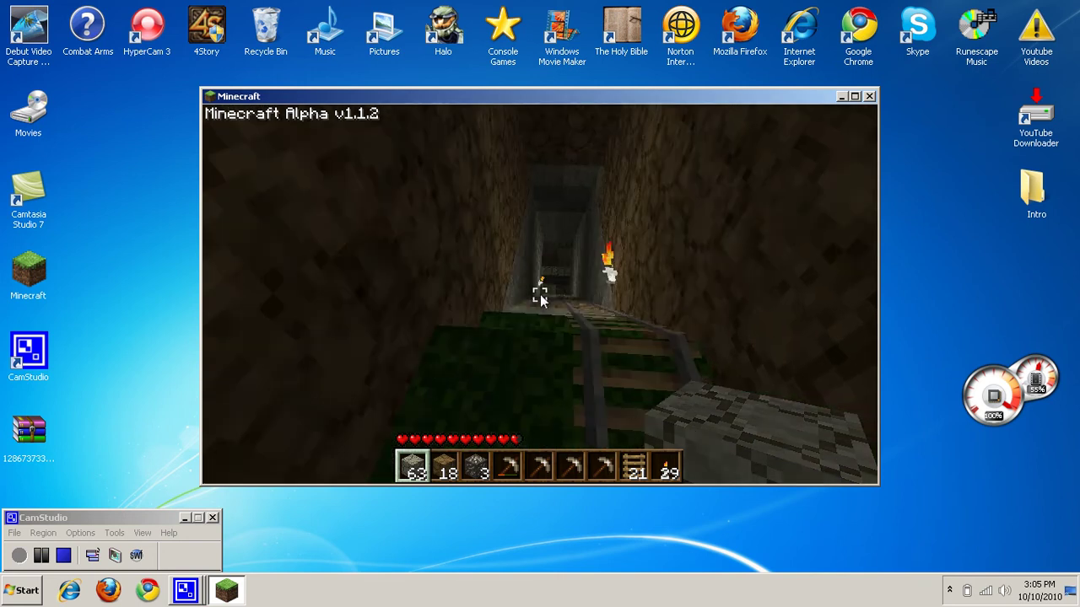
key(w)
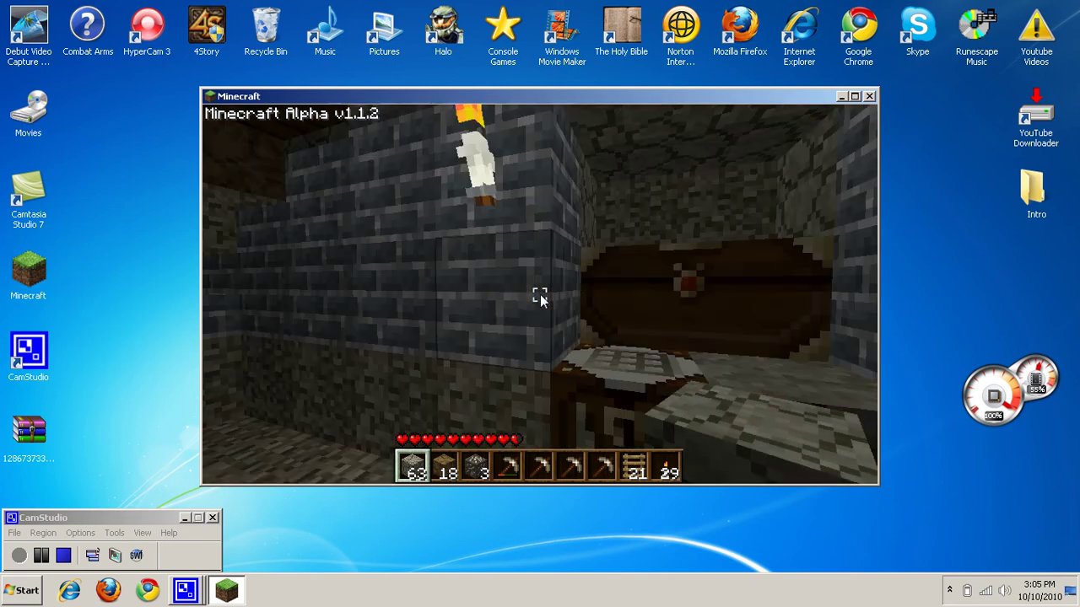
key(w)
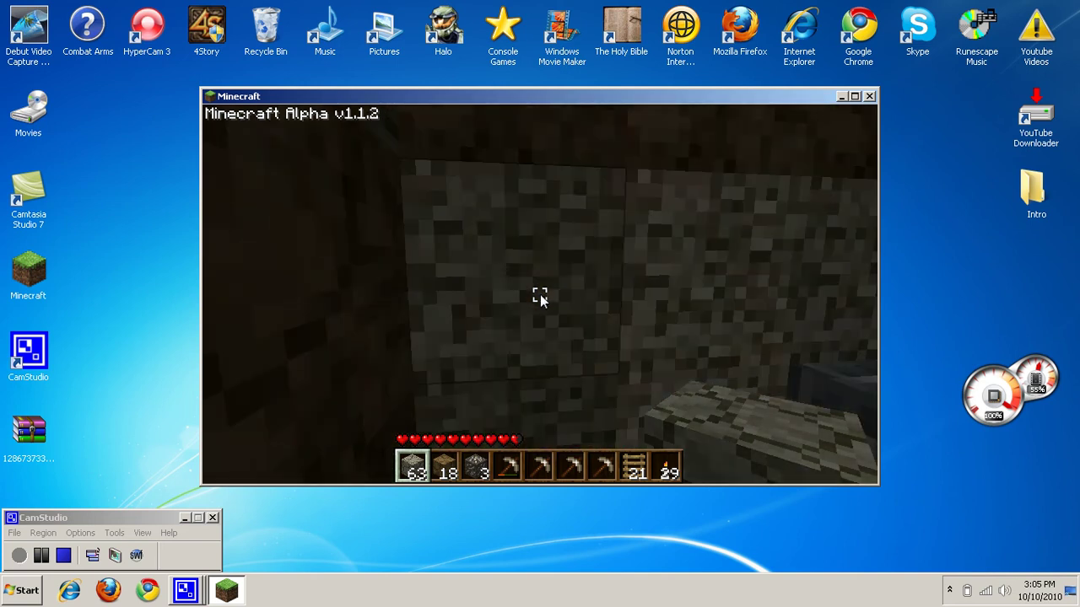
key(w)
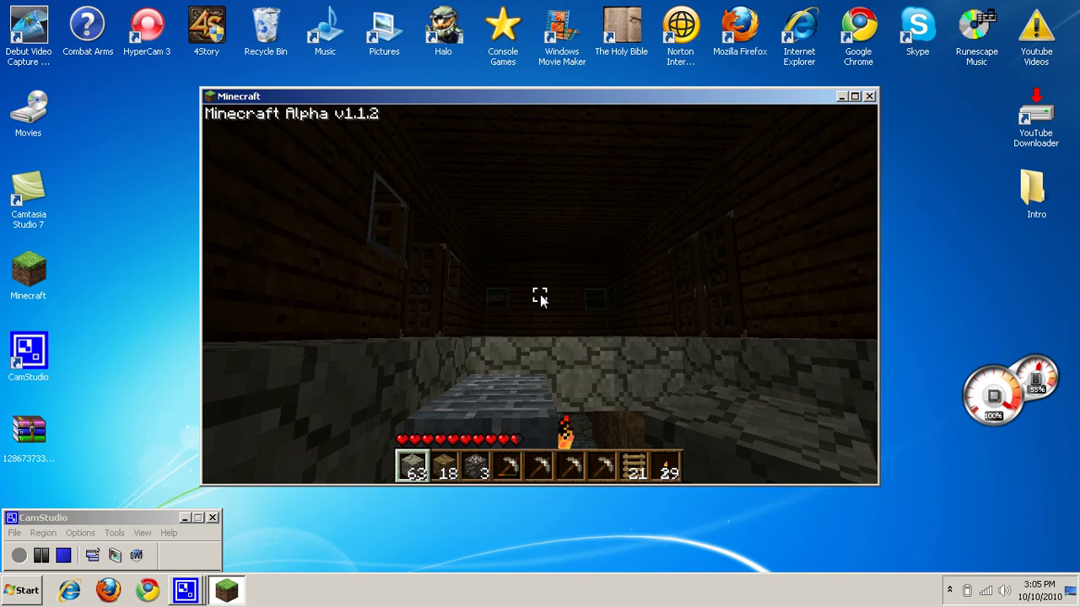
- Walk through the wooden house and operate its doors to examine the door, window and creature textures
key(w)
right_click(540, 294)
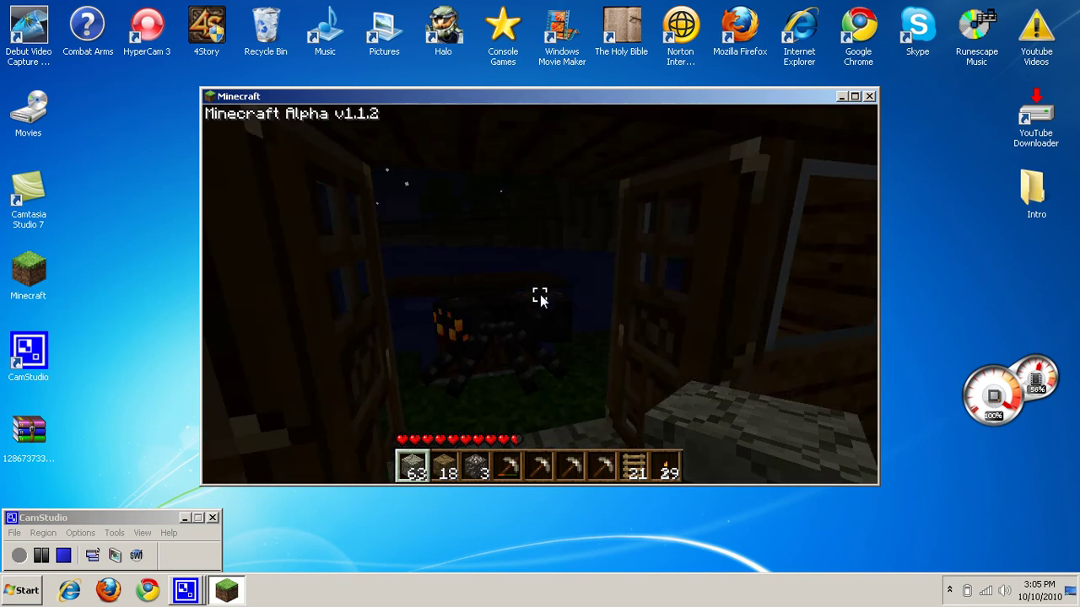
right_click(540, 294)
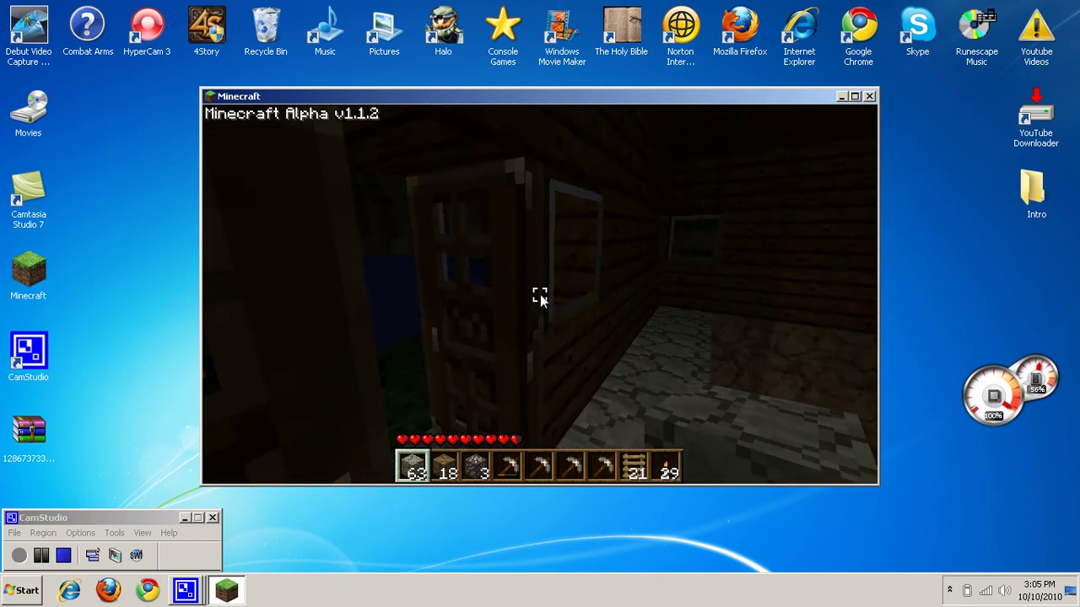
right_click(540, 294)
right_click(540, 294)
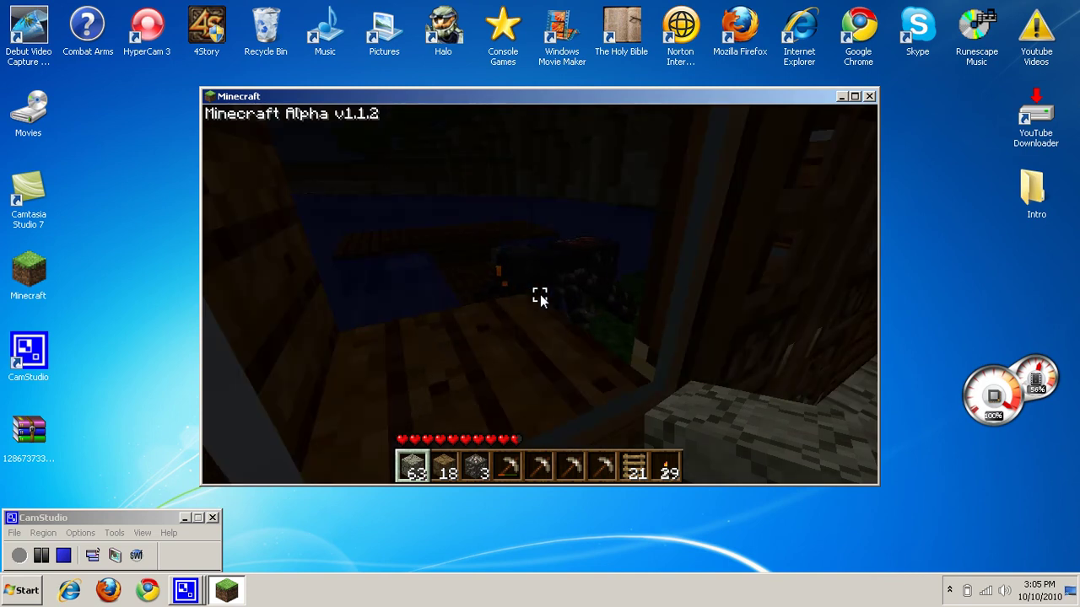
right_click(540, 294)
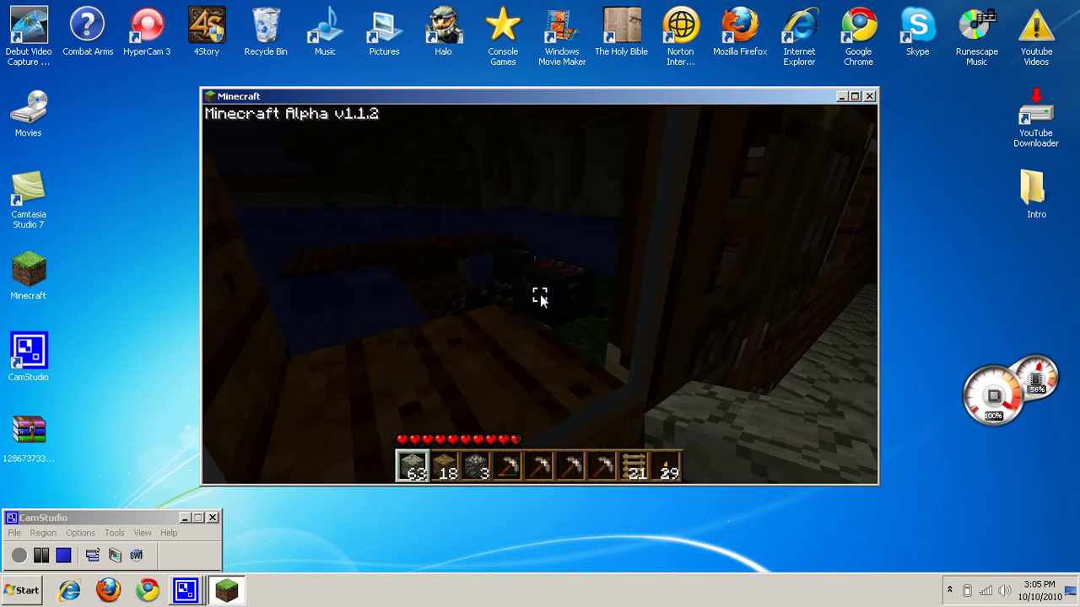